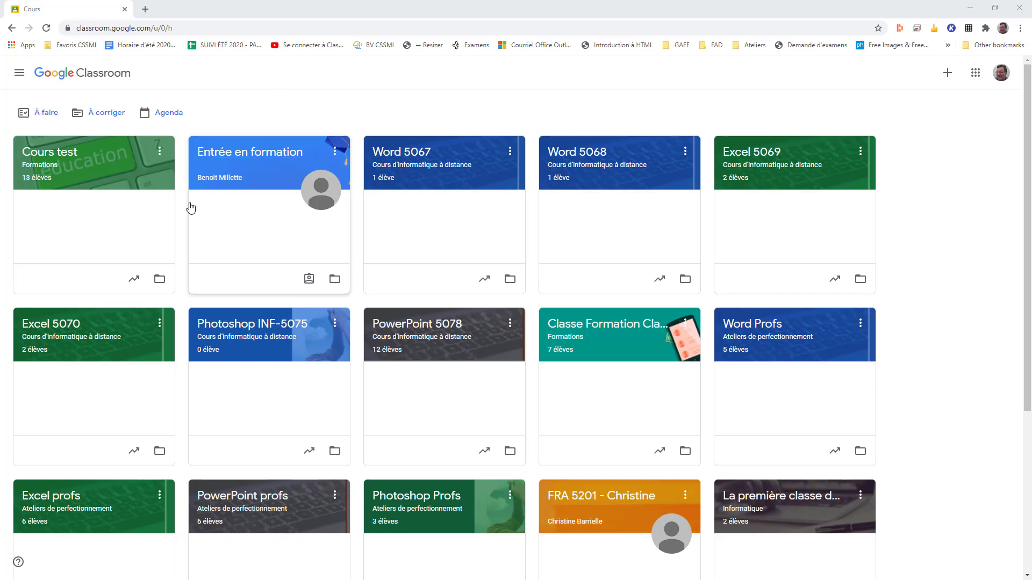
Open the classwork of the Cours test course and inspect the details of the test assignment.
left_click(56, 161)
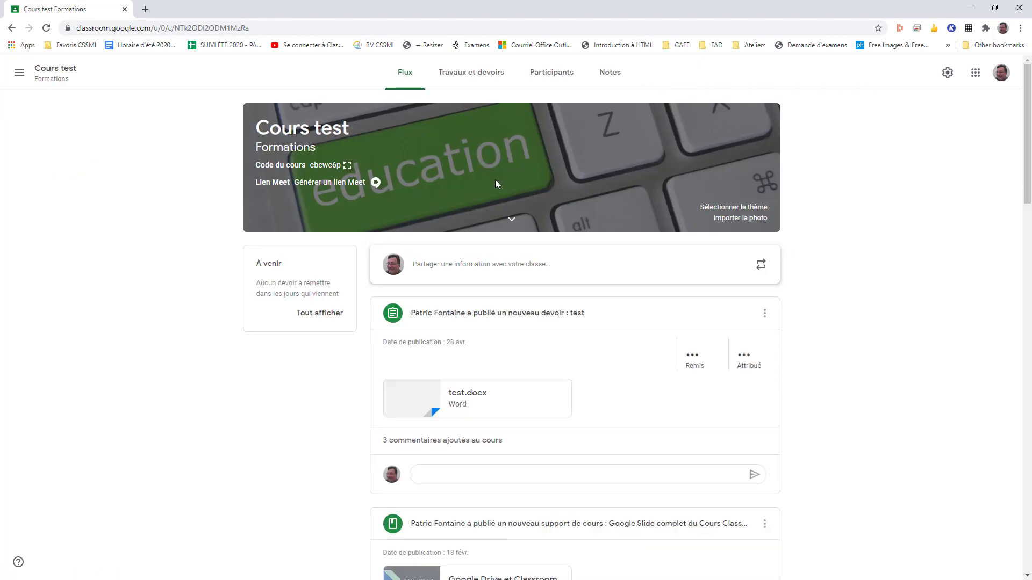
left_click(471, 74)
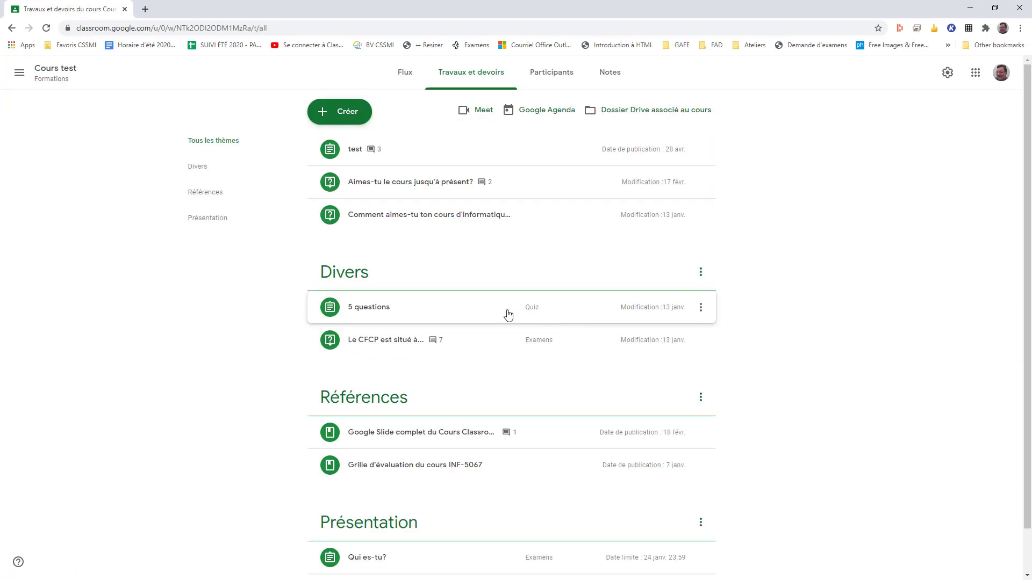
left_click(402, 153)
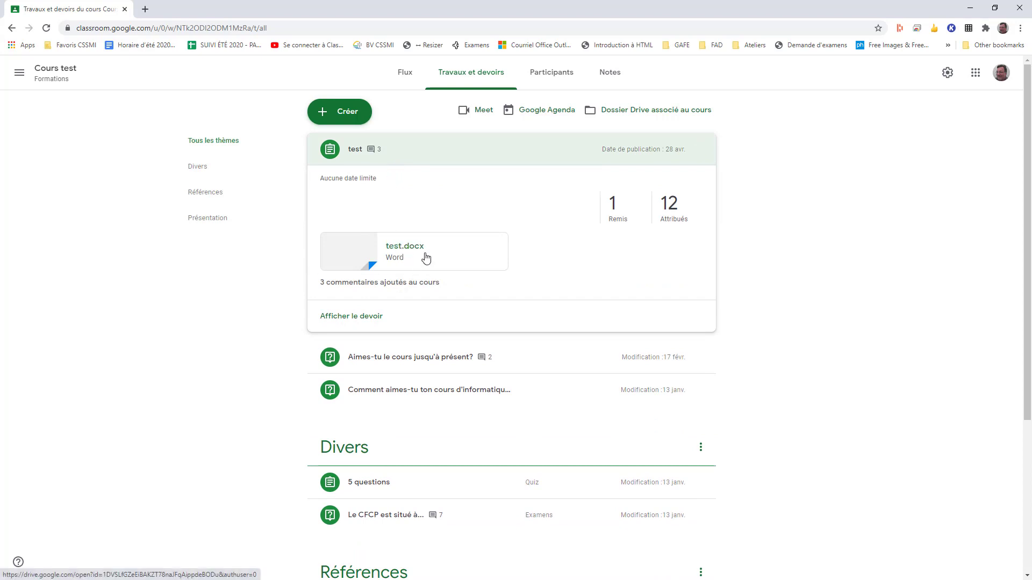
left_click(412, 154)
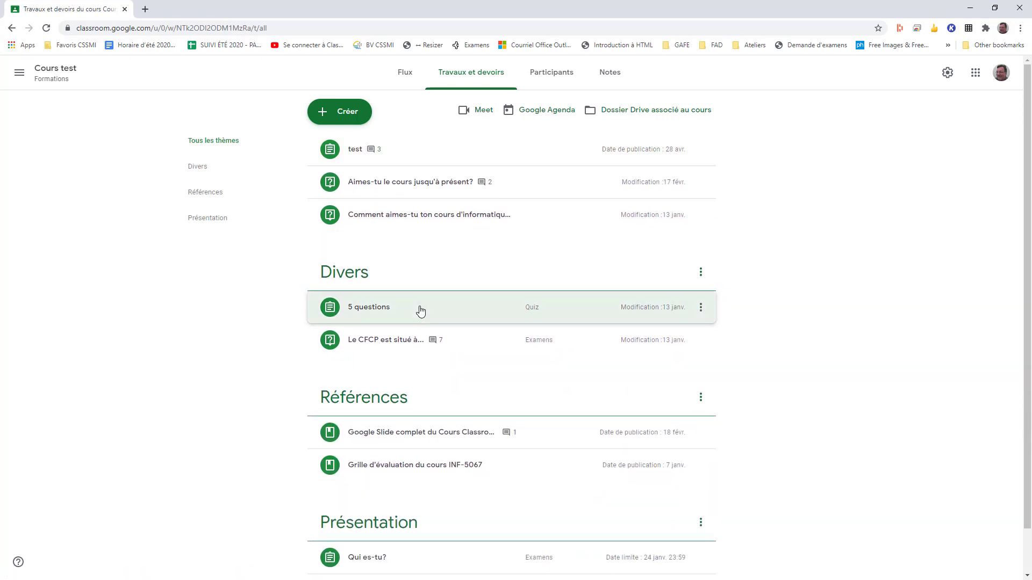
Examine the 5 questions quiz under Divers and the two support materials under Références.
left_click(420, 311)
left_click(424, 304)
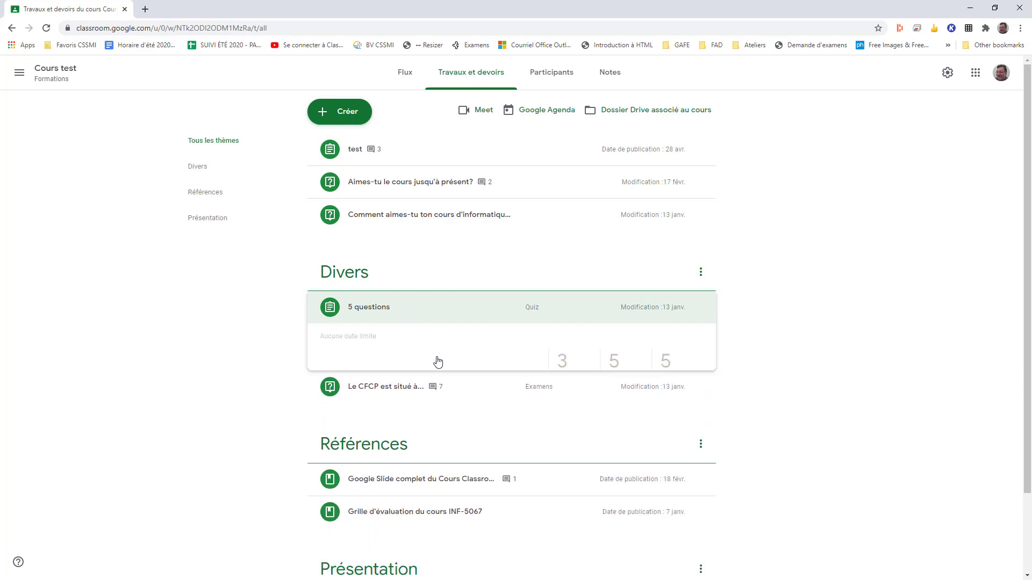
scroll(421, 368, "down", 1)
left_click(438, 388)
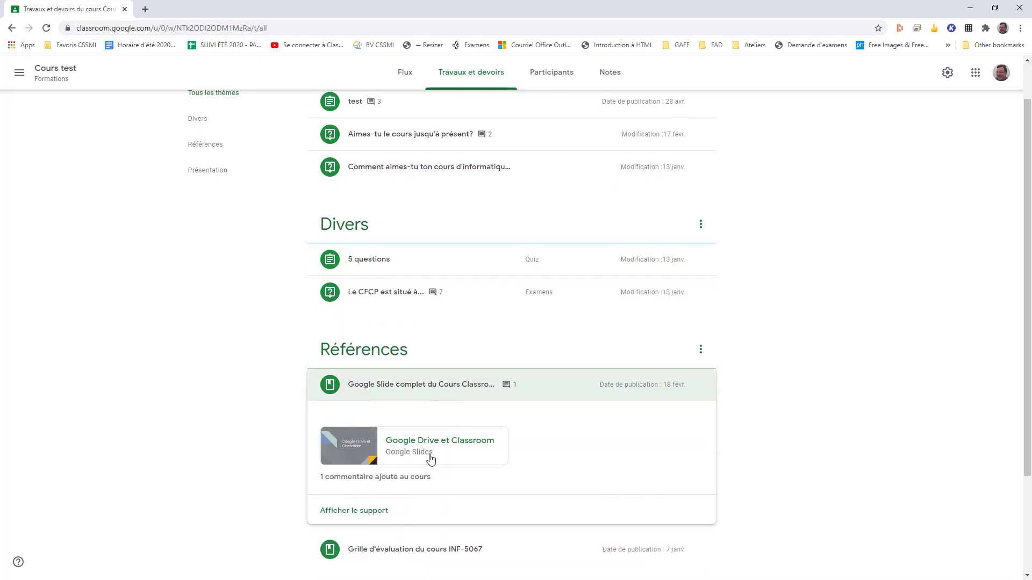
scroll(472, 437, "down", 2)
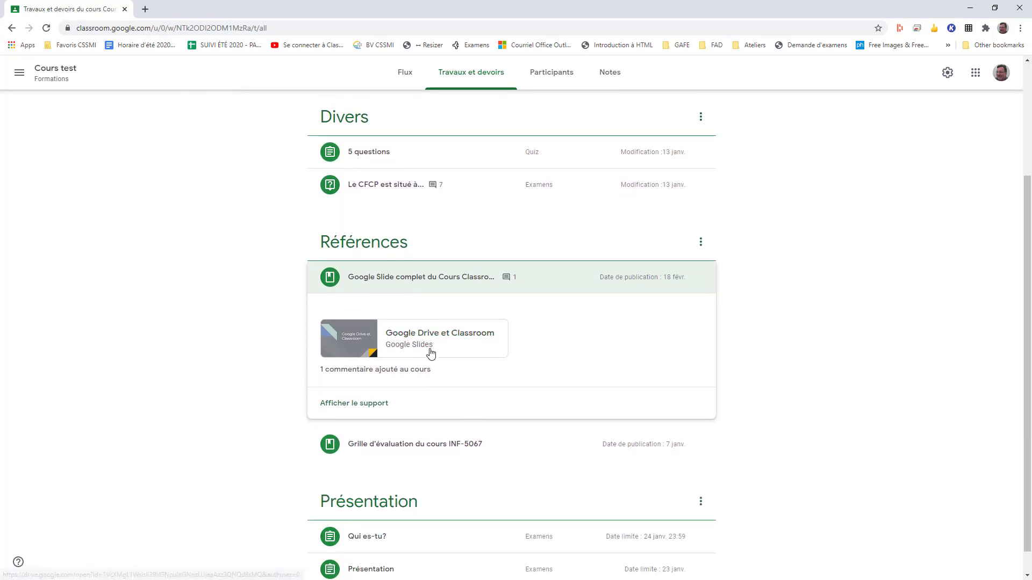
left_click(424, 276)
left_click(454, 428)
scroll(420, 487, "down", 1)
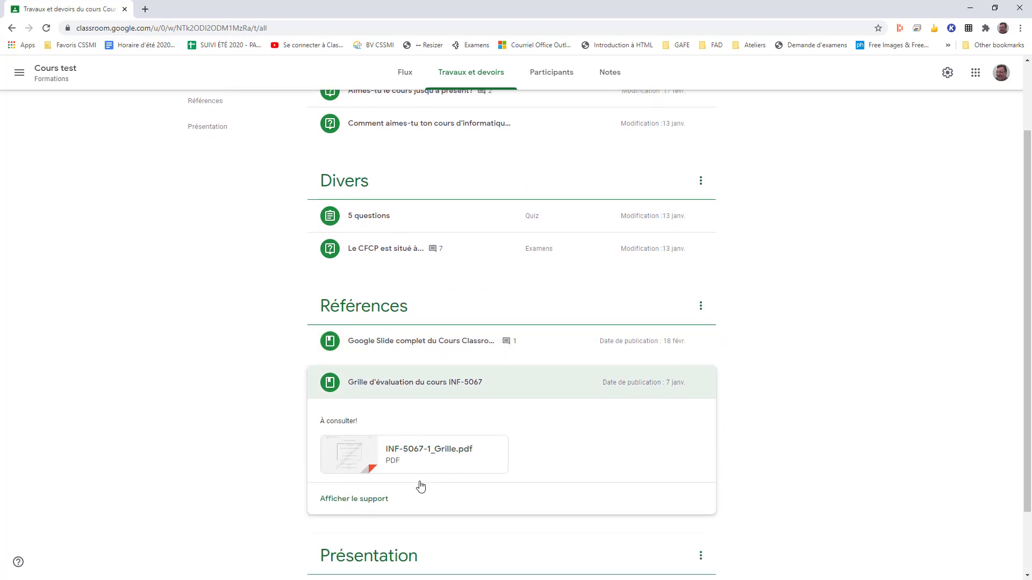
left_click(416, 380)
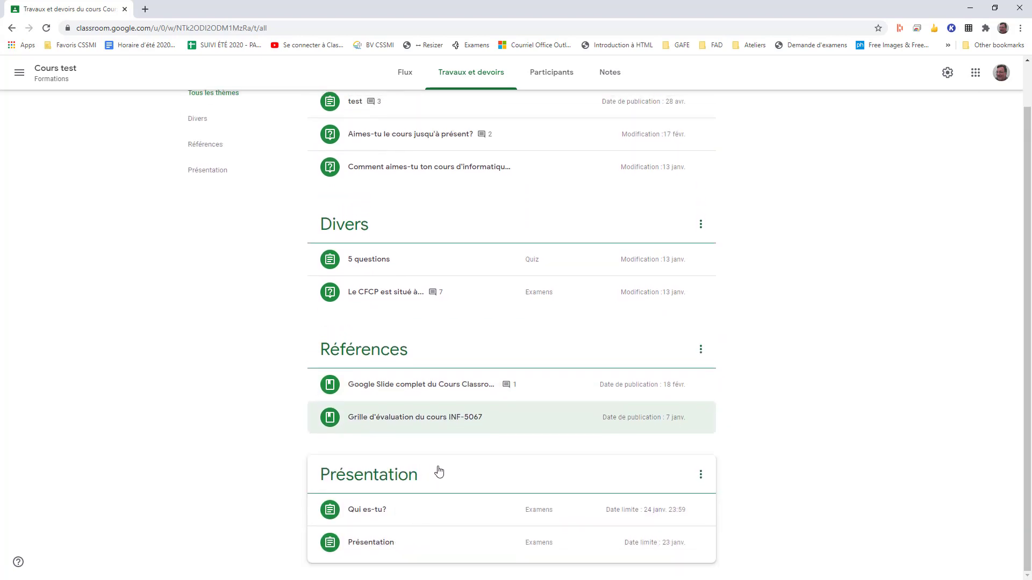
scroll(439, 471, "up", 1)
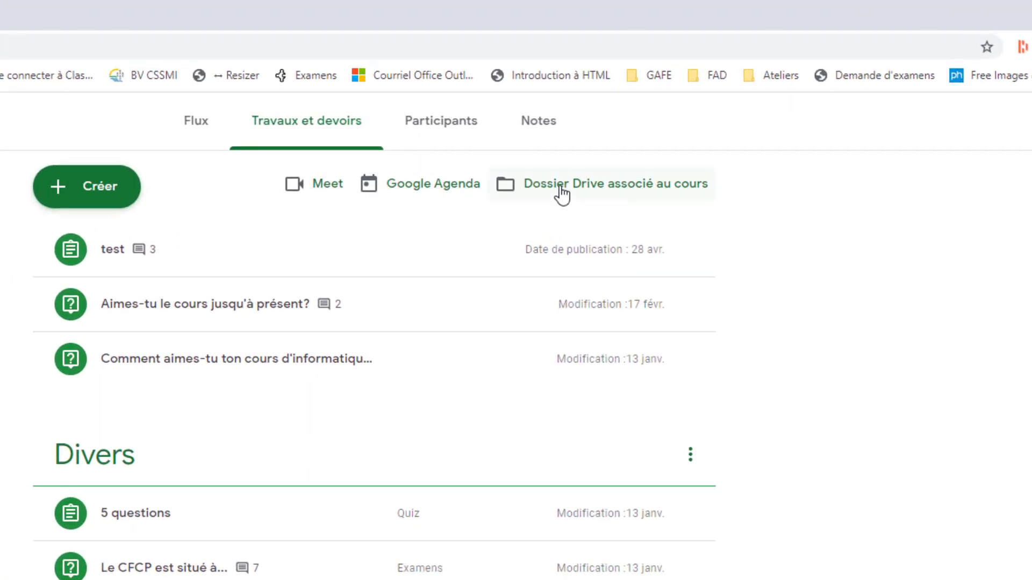
Open the Drive folder linked to Cours test and look over the files it contains, from INF-5067-1_Grille.pdf to test.docx.
left_click(562, 194)
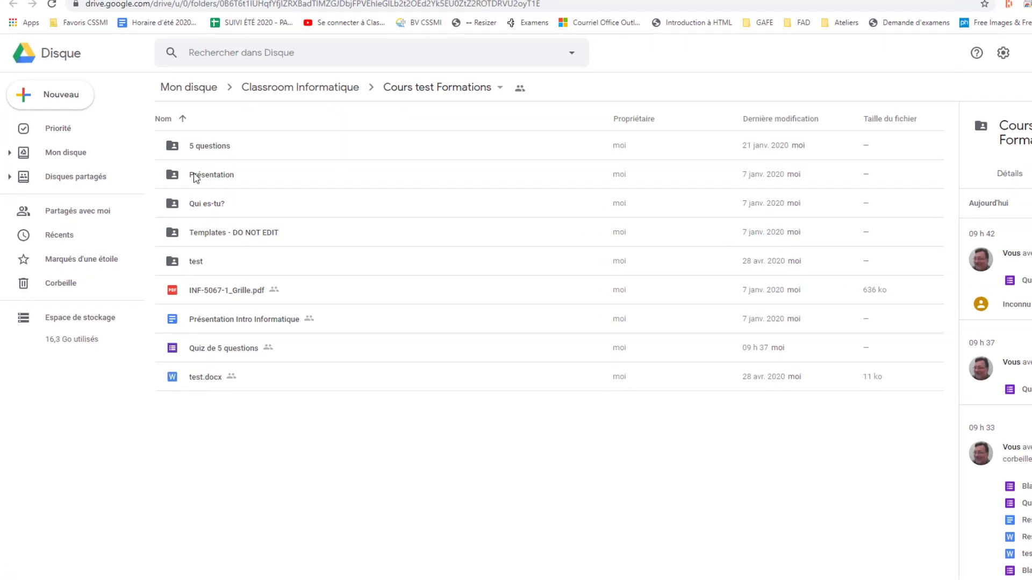
left_click(226, 292)
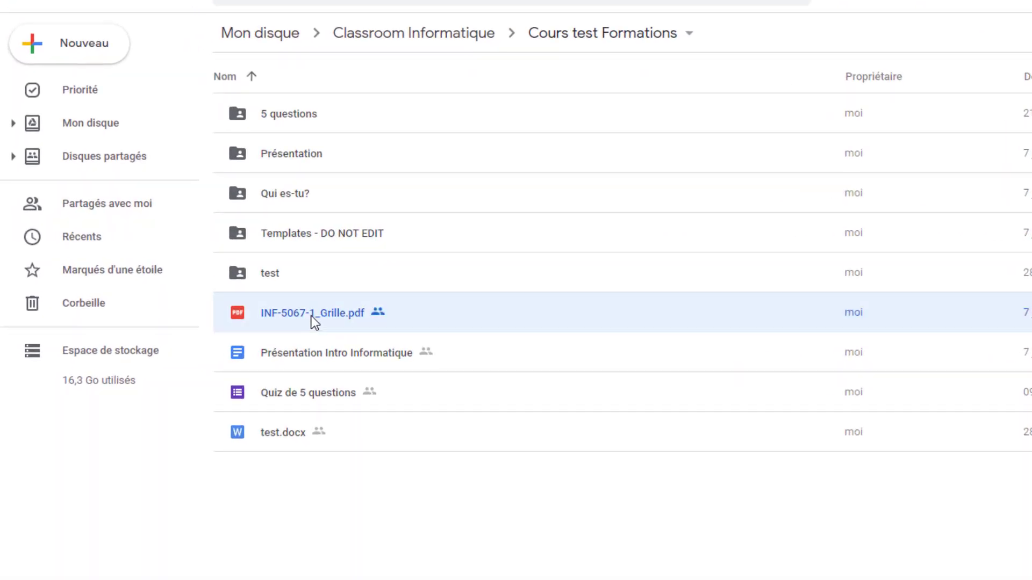
left_click(340, 355)
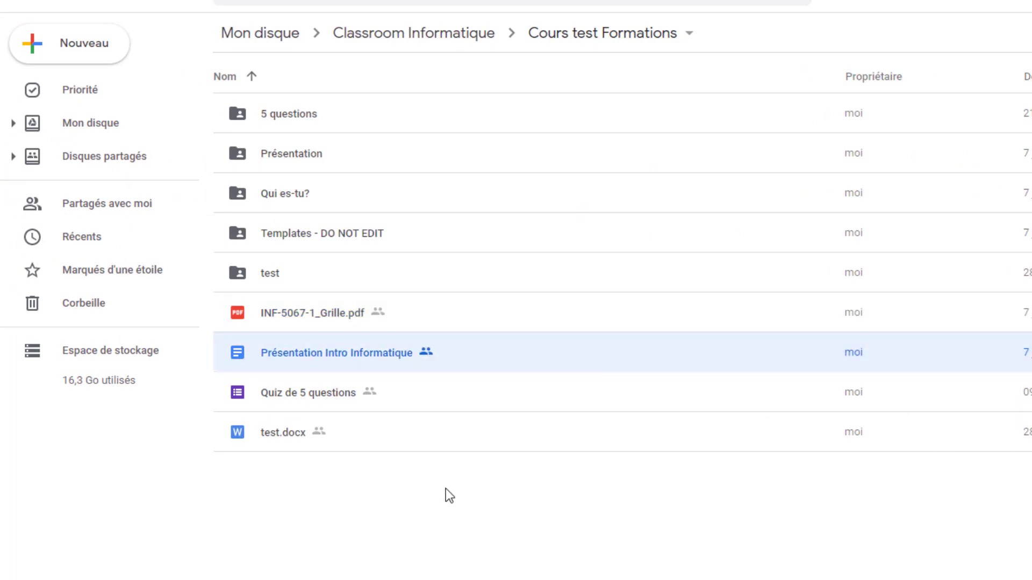
left_click(342, 439)
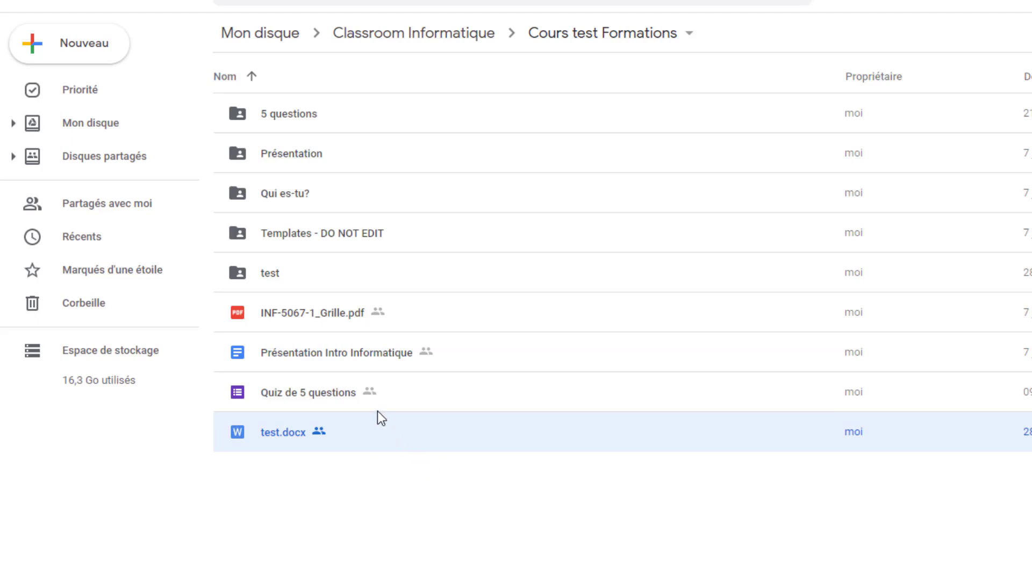
left_click(380, 389)
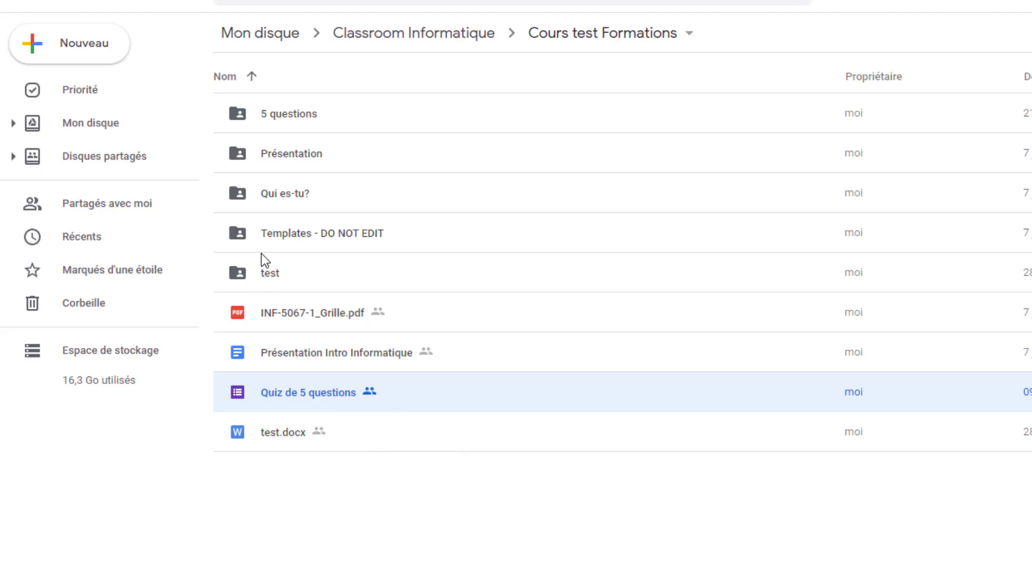
Look over the assignment subfolders 5 questions, Présentation, Qui es-tu? and test in the Cours test Formations folder.
left_click(287, 112)
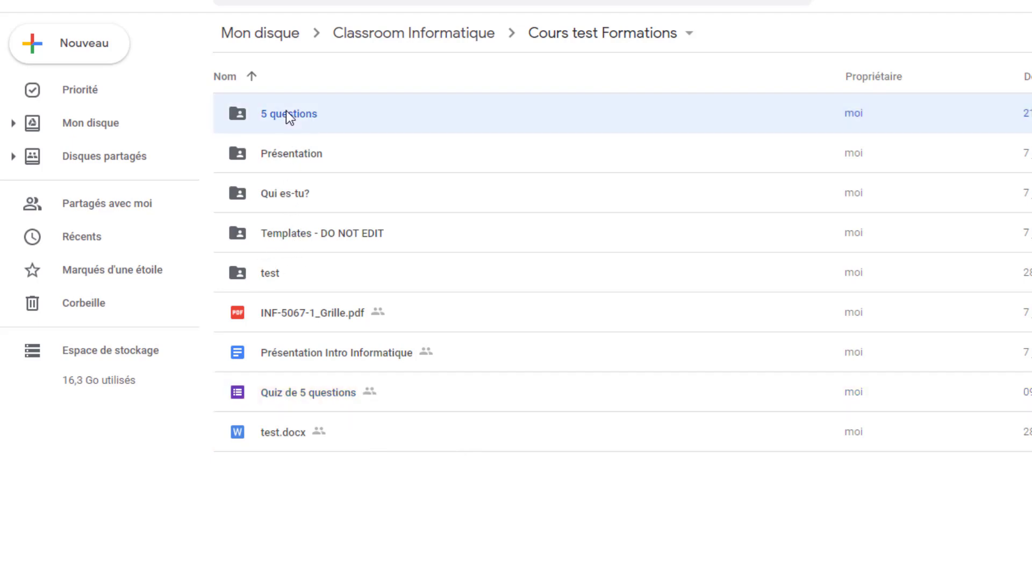
left_click(309, 159)
left_click(293, 201)
left_click(286, 272)
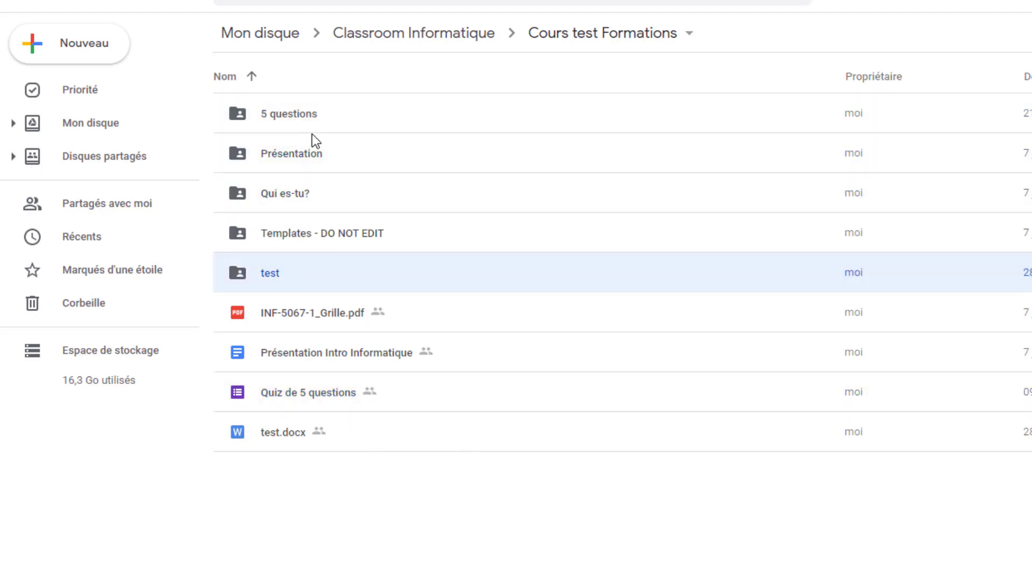
left_click(336, 121)
left_click(334, 161)
left_click(331, 201)
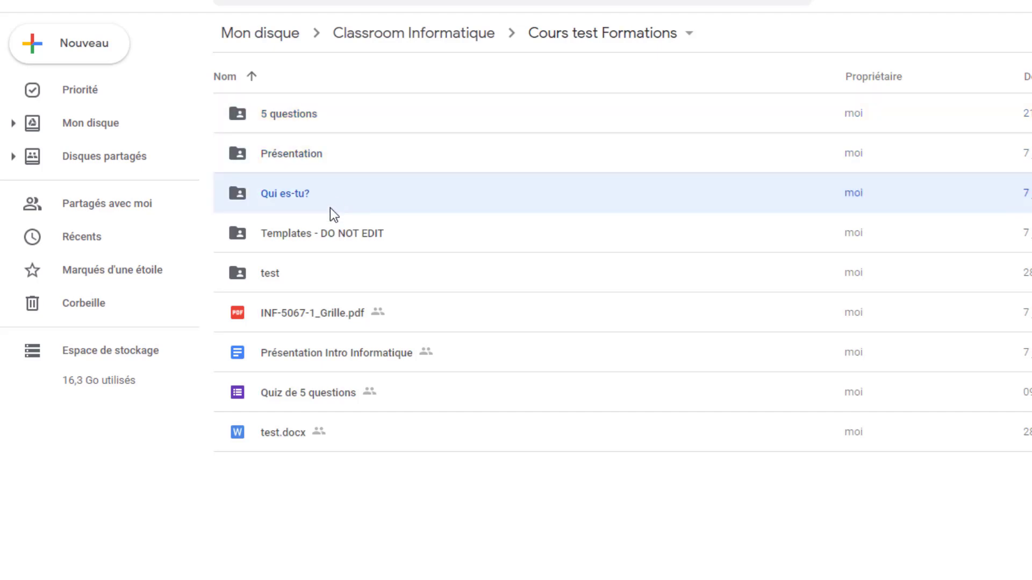
left_click(314, 269)
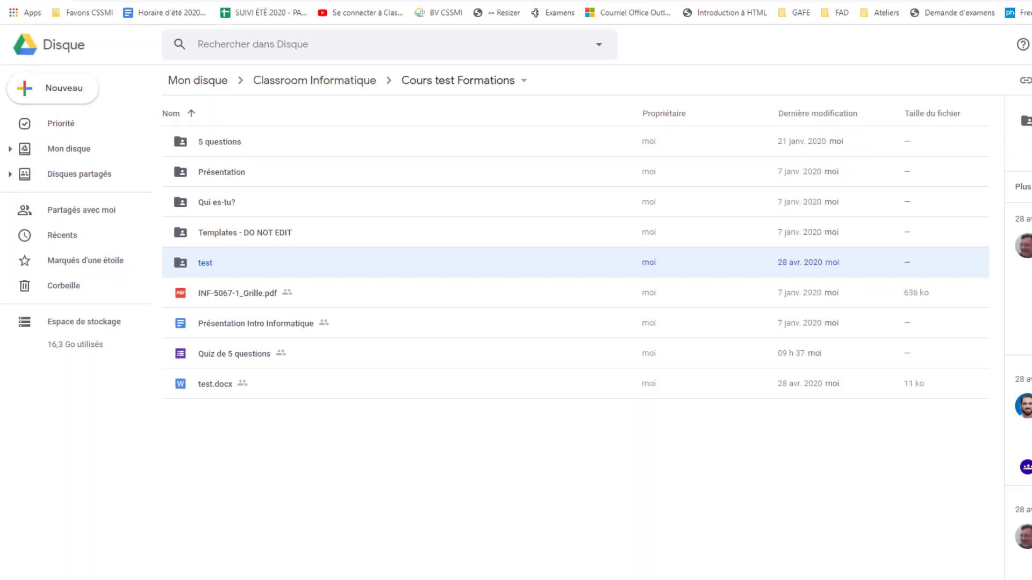
Return to the Classroom course list and copy Cours test as Copie de Cours test, keeping the section Formations.
left_click(55, 10)
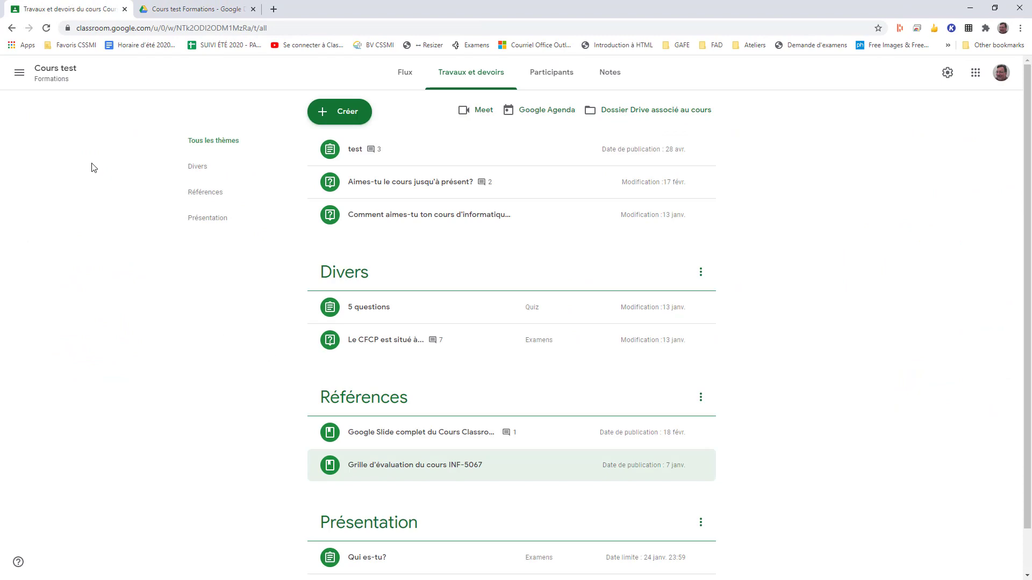
left_click(19, 72)
left_click(47, 81)
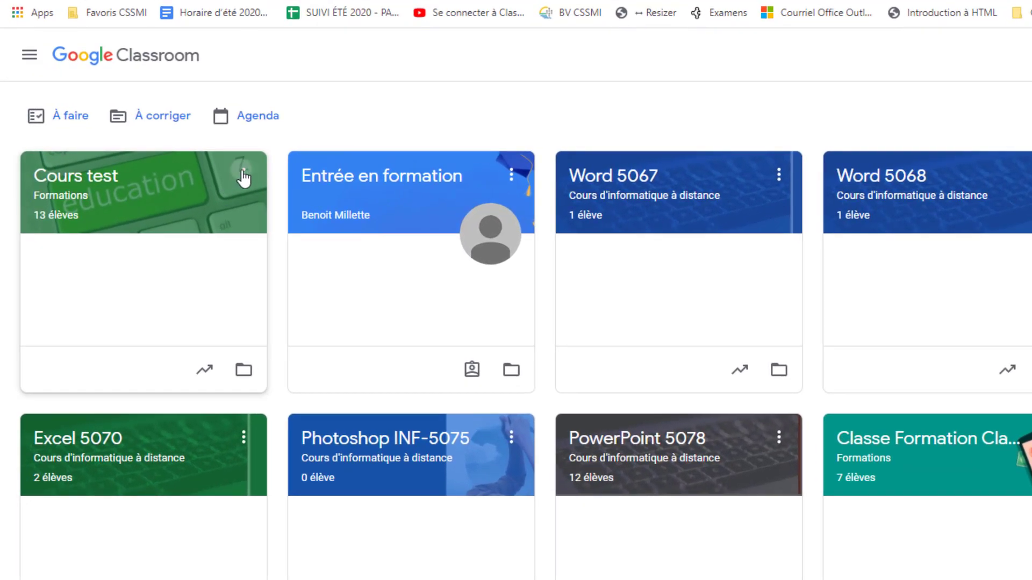
left_click(243, 174)
left_click(144, 295)
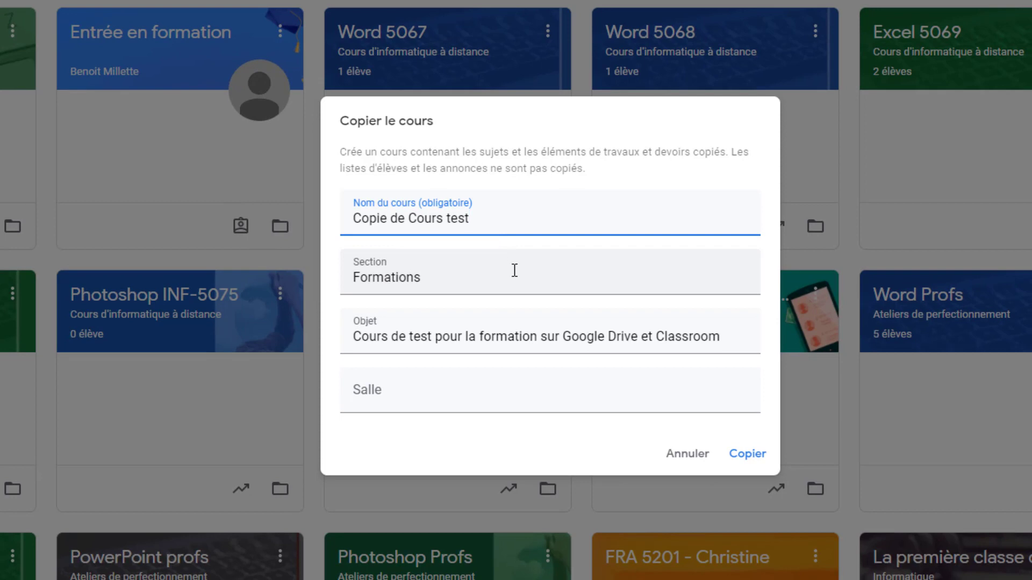
left_click(751, 456)
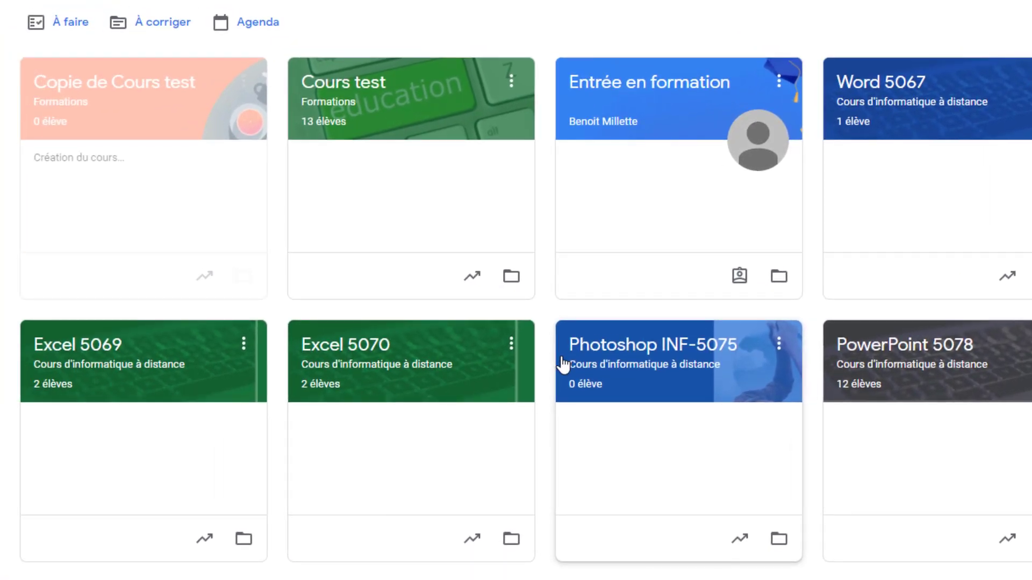
Open Copie de Cours test and review the copied topics and items in its classwork.
left_click(164, 89)
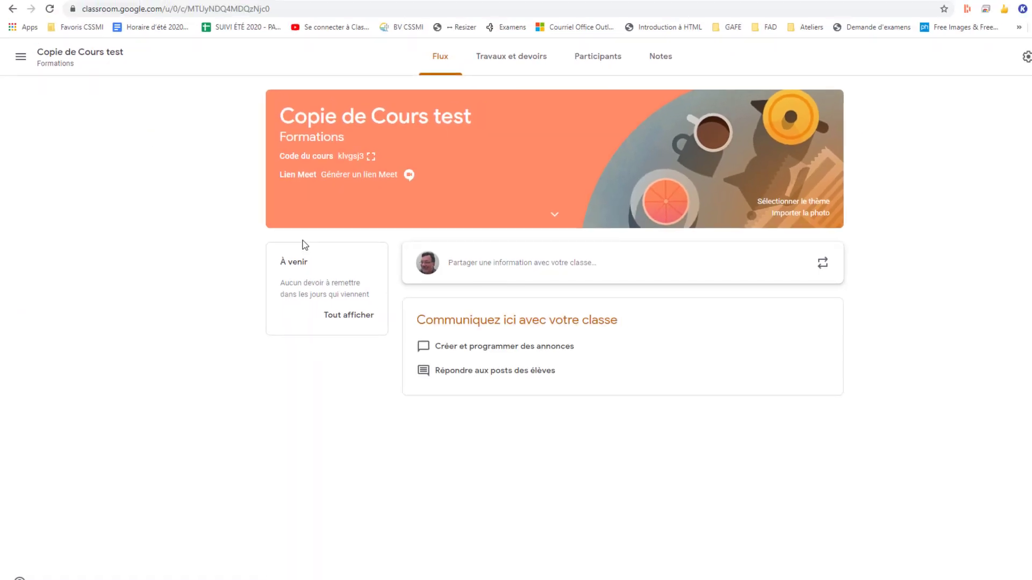
left_click(471, 75)
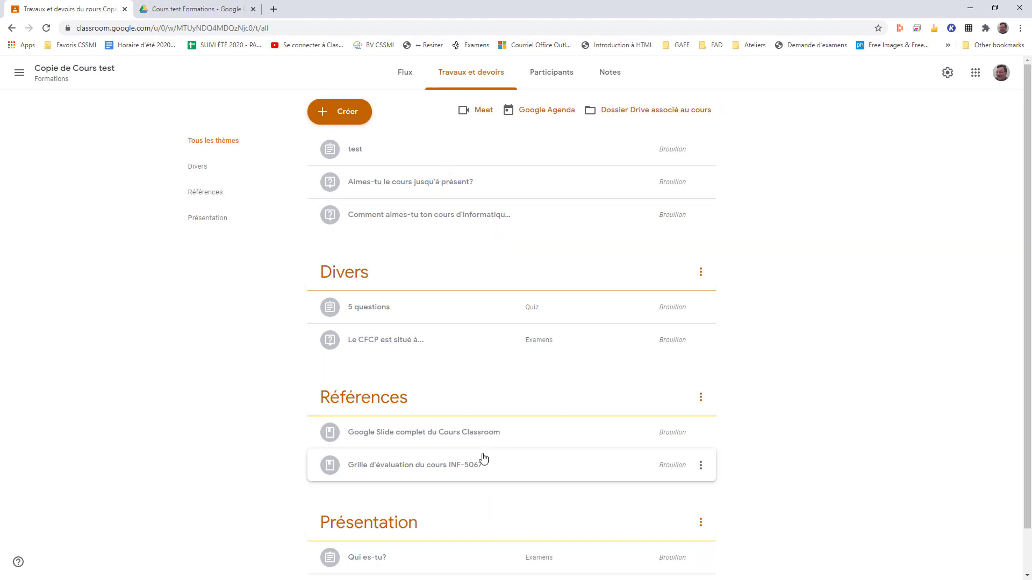
scroll(498, 441, "down", 1)
scroll(493, 441, "up", 1)
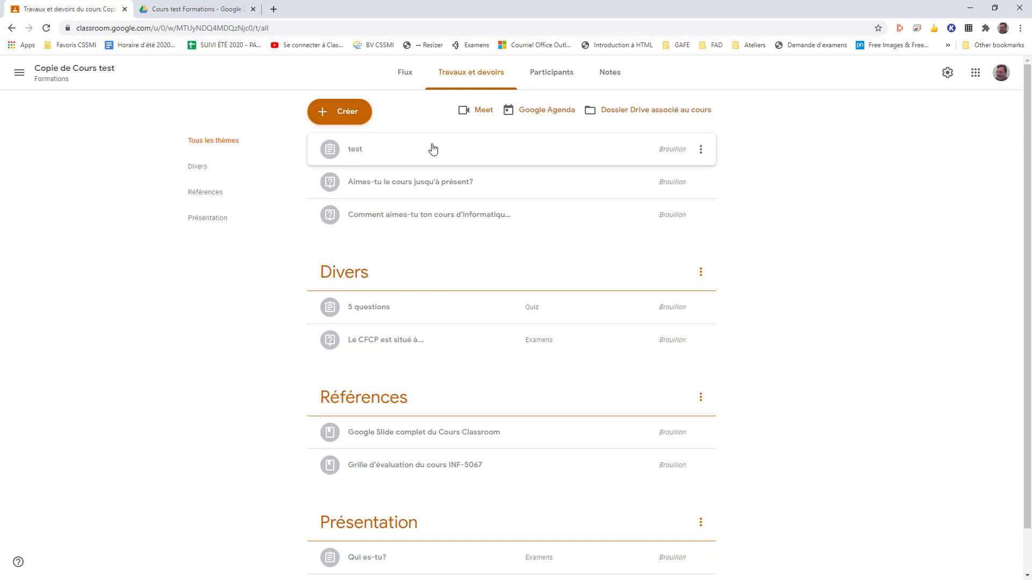
Open the Drive folder linked to Copie de Cours test and look over the four copied files.
left_click(638, 115)
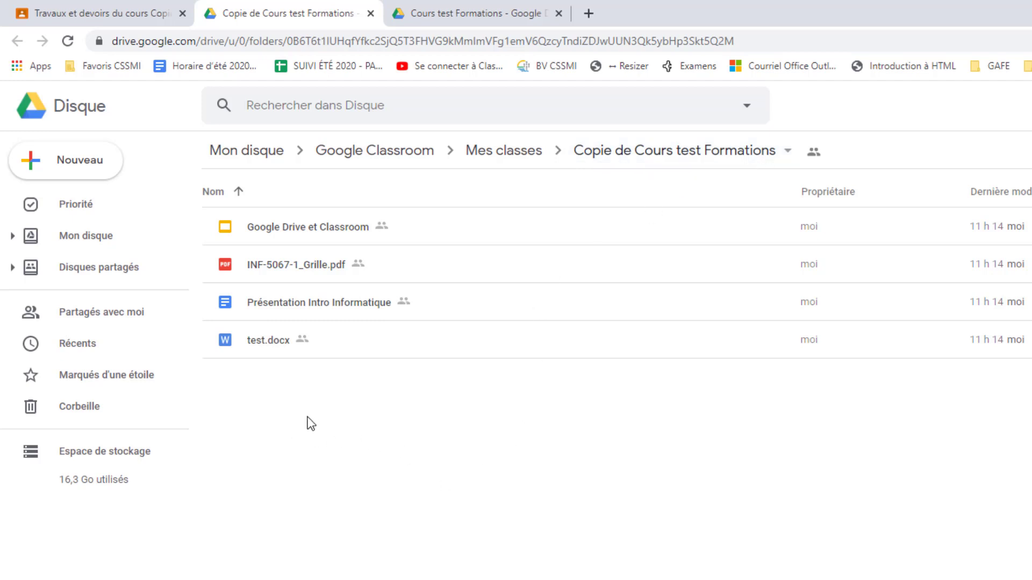
left_click(318, 340)
left_click(343, 302)
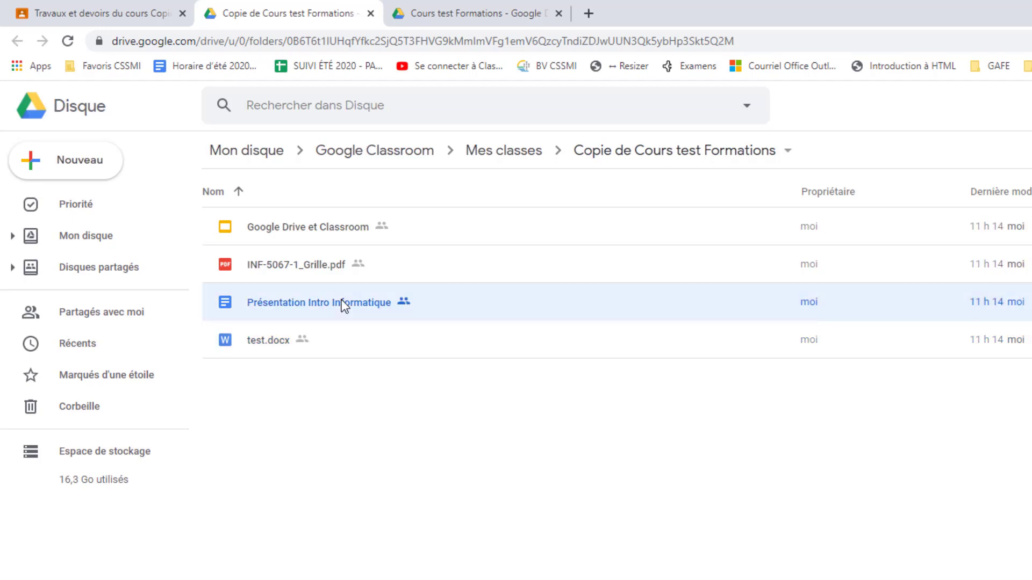
left_click(310, 264)
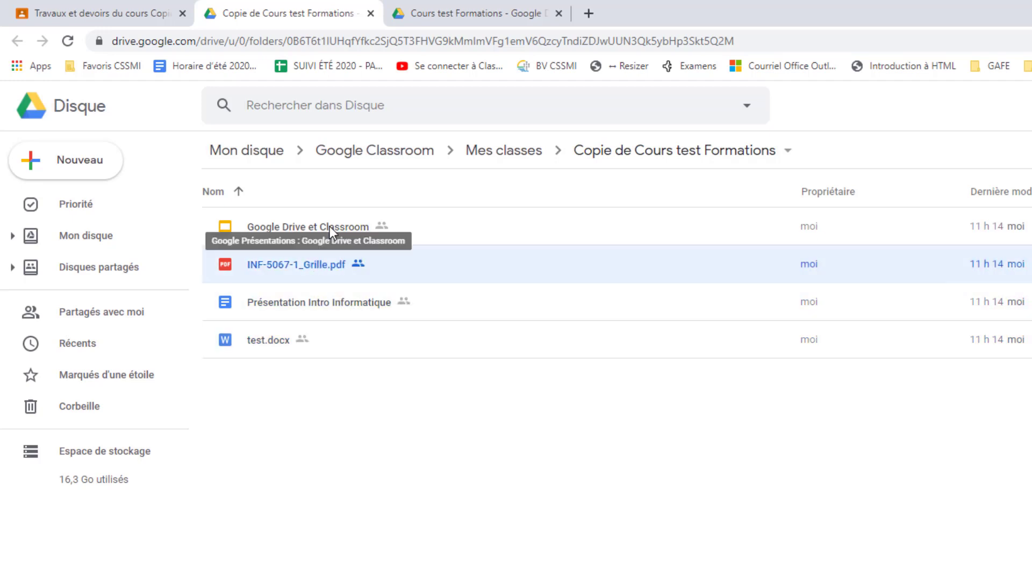
left_click(330, 227)
left_click(398, 442)
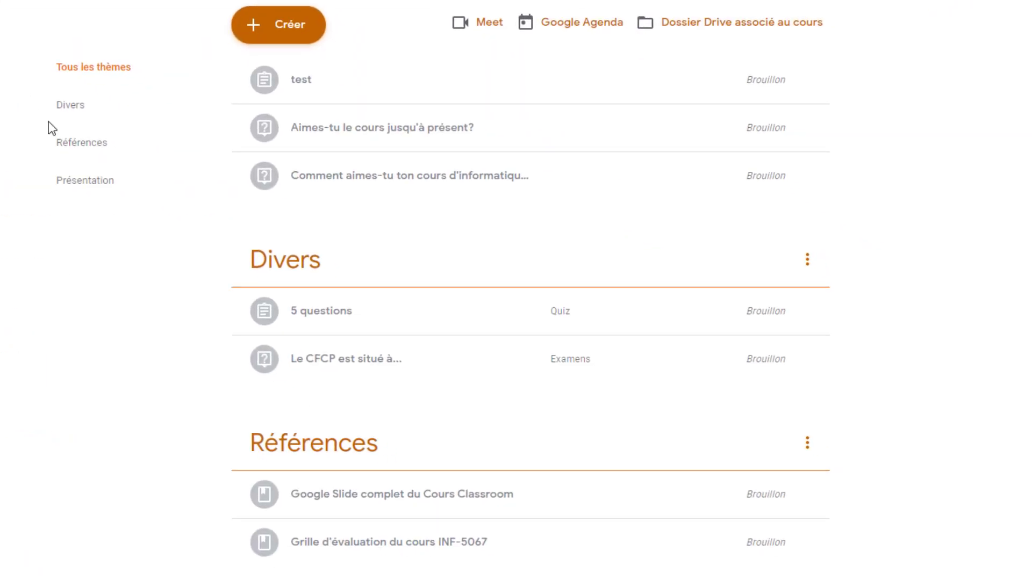
Open the 5 questions rapides form attached to the copied course's 5 questions assignment and switch it to editing.
left_click(405, 311)
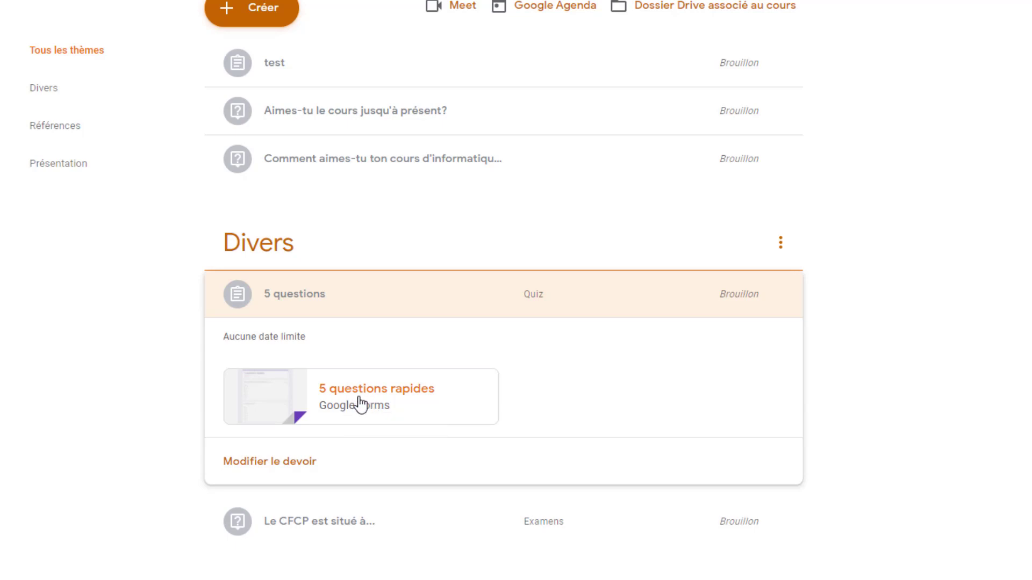
left_click(342, 393)
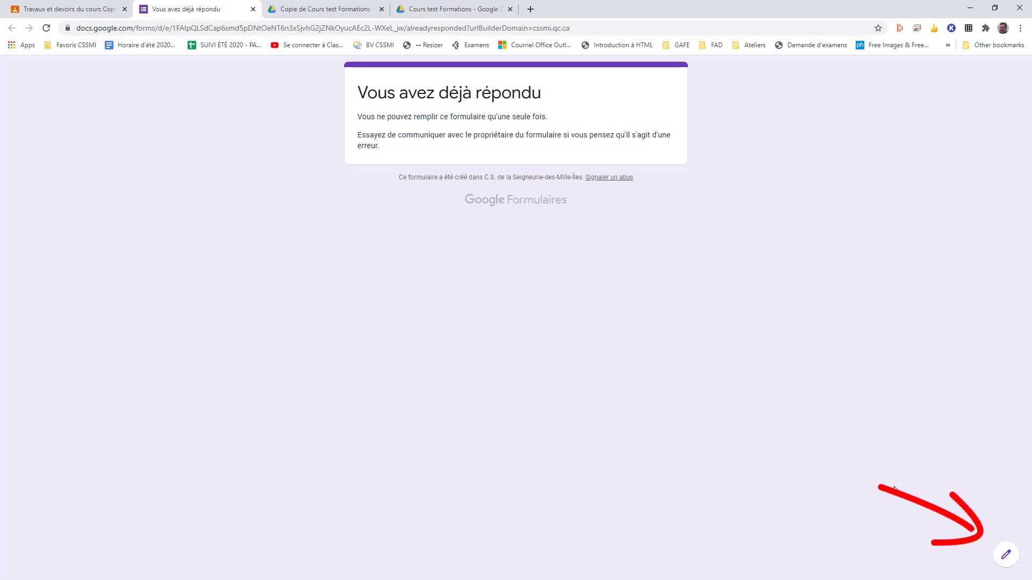
left_click(1015, 556)
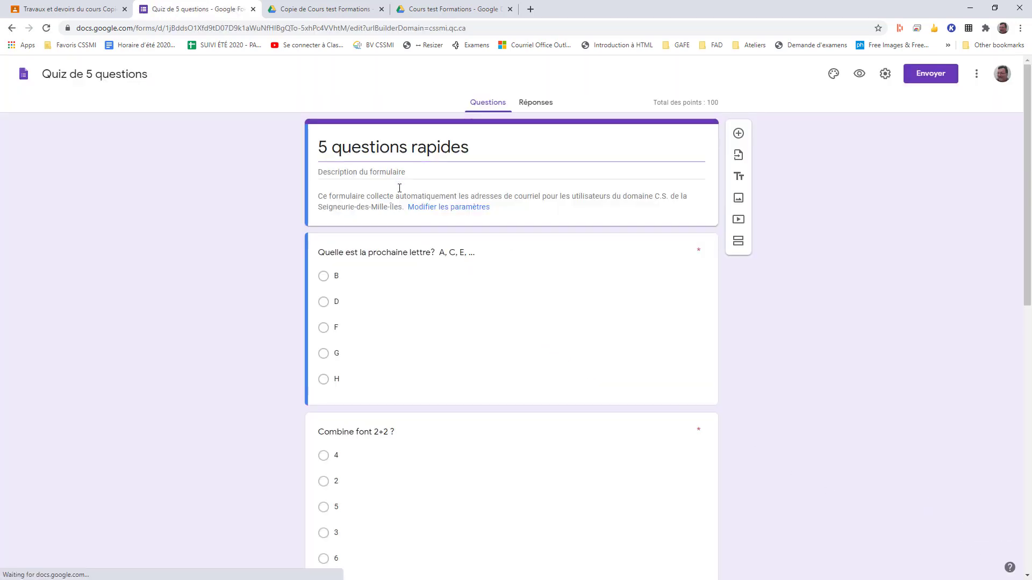
Append NOUVEAU to the form title so it reads 5 questions rapides NOUVEAU.
left_click(471, 149)
left_click(473, 150)
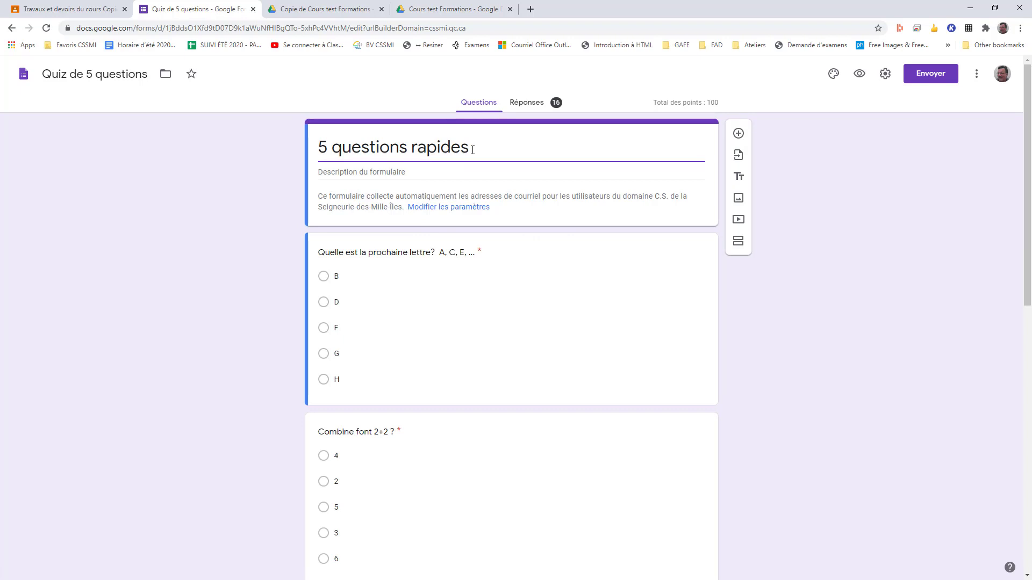
type("NOUVEAU")
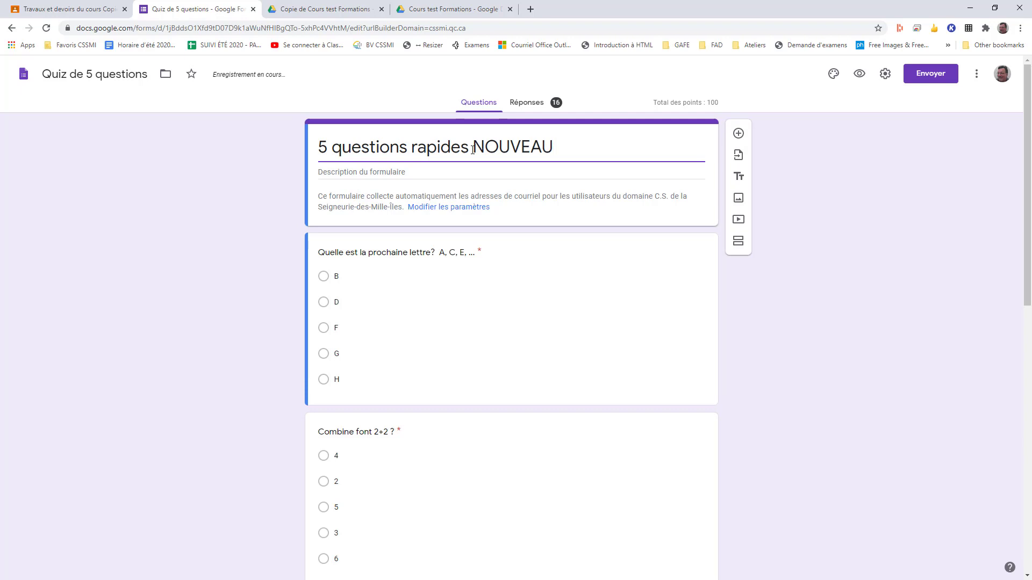
Change the letter sequence in the form's first question to D, F, H and close the form.
left_click(319, 255)
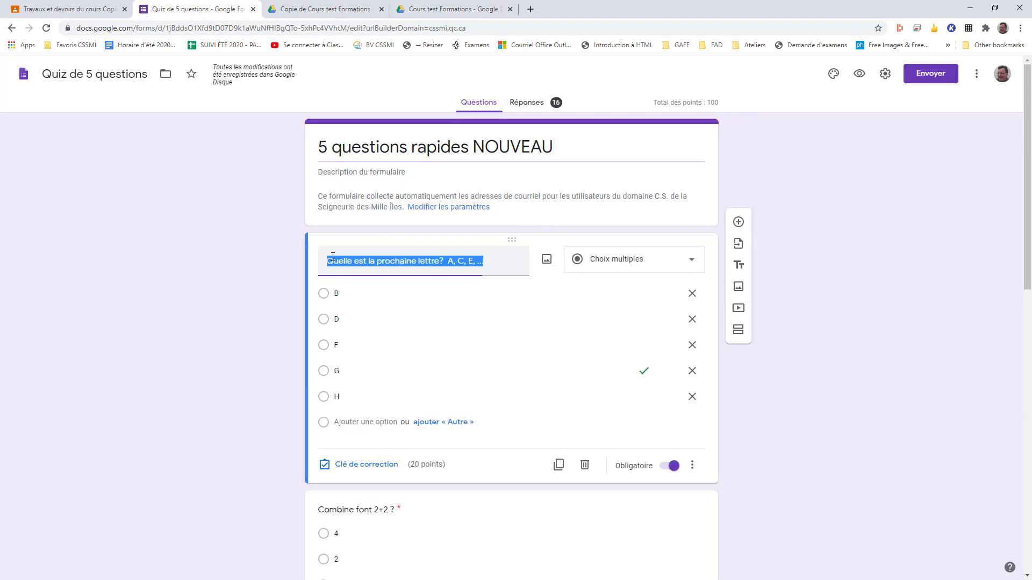
left_click(462, 261)
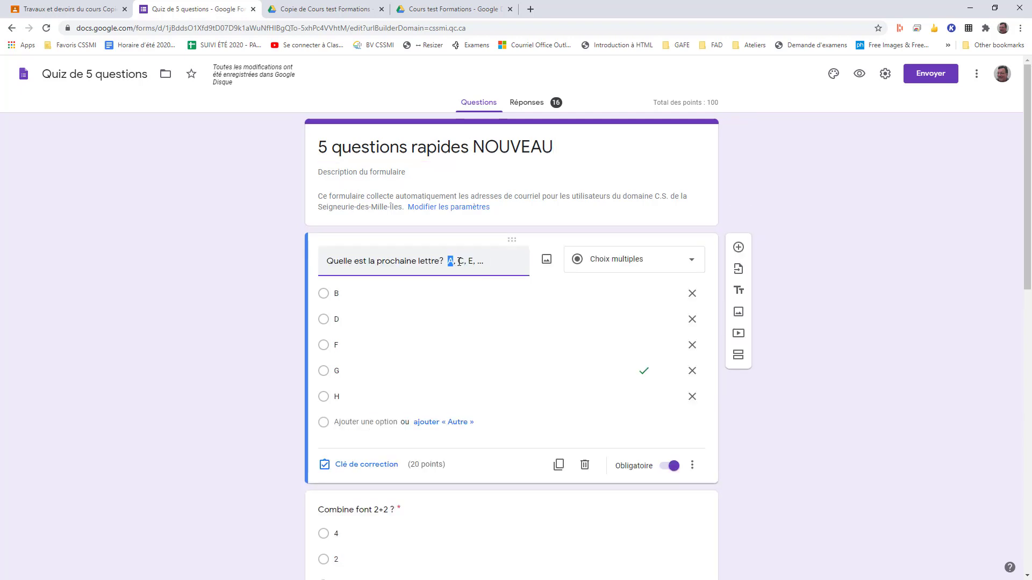
left_click_drag(460, 261, 474, 262)
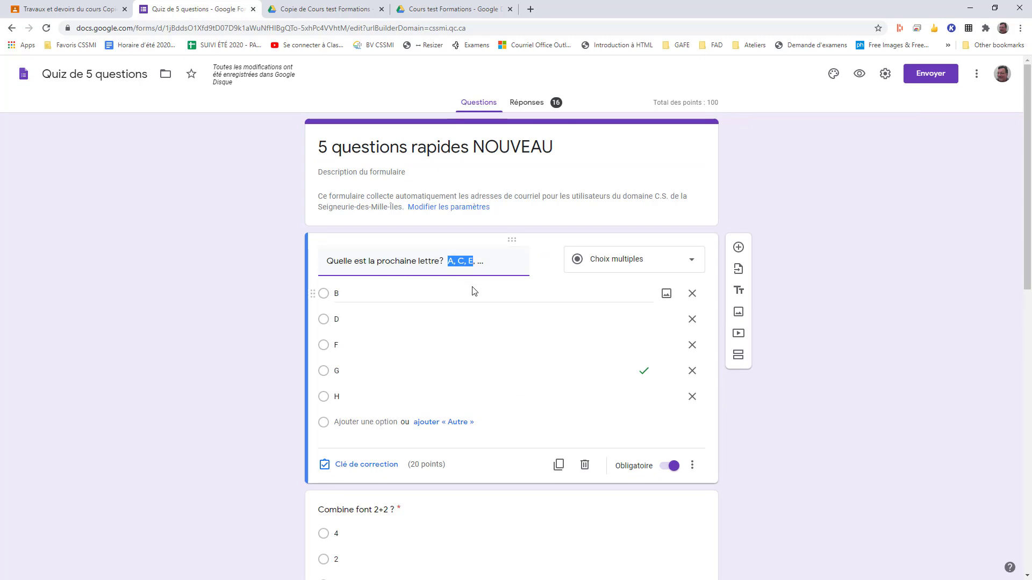
type("d f h")
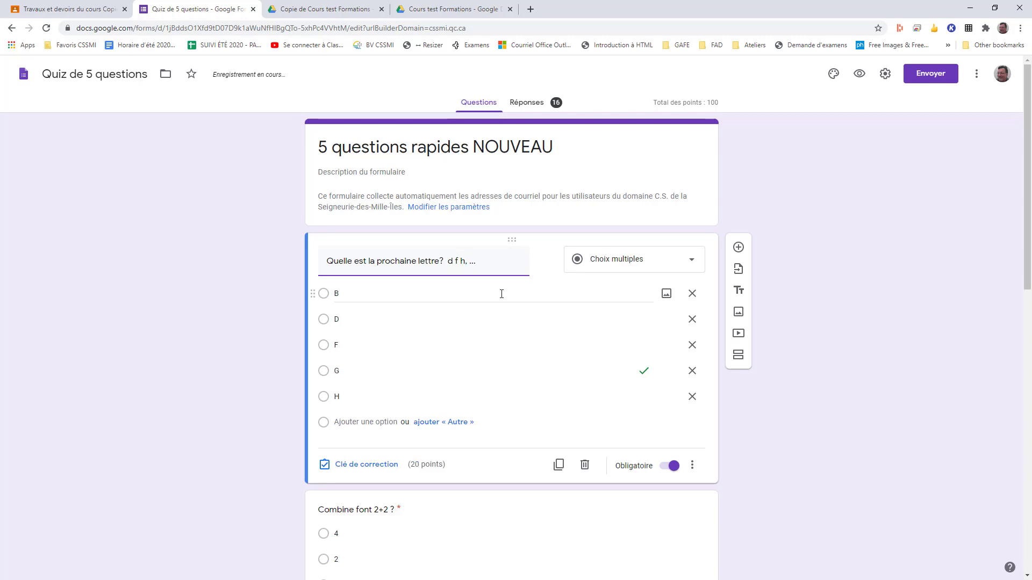
key("shift+Left")
key("shift+Left")
key("shift+Left")
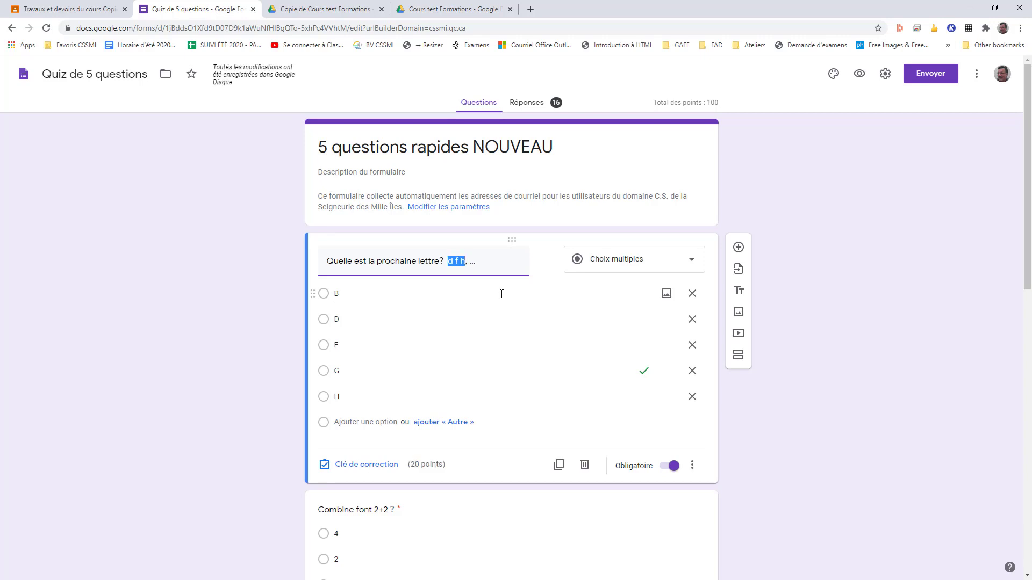
type("D")
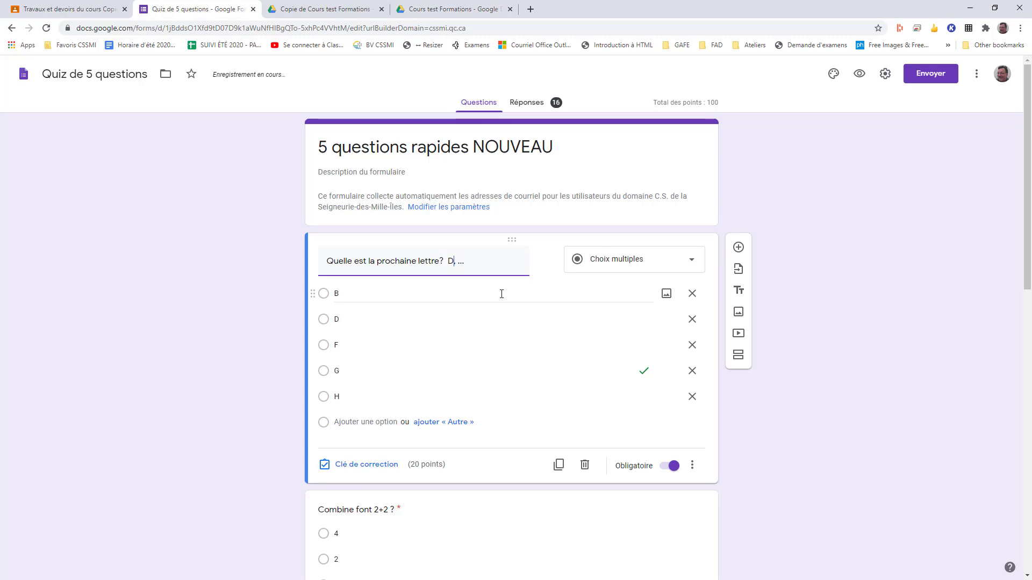
type(", F")
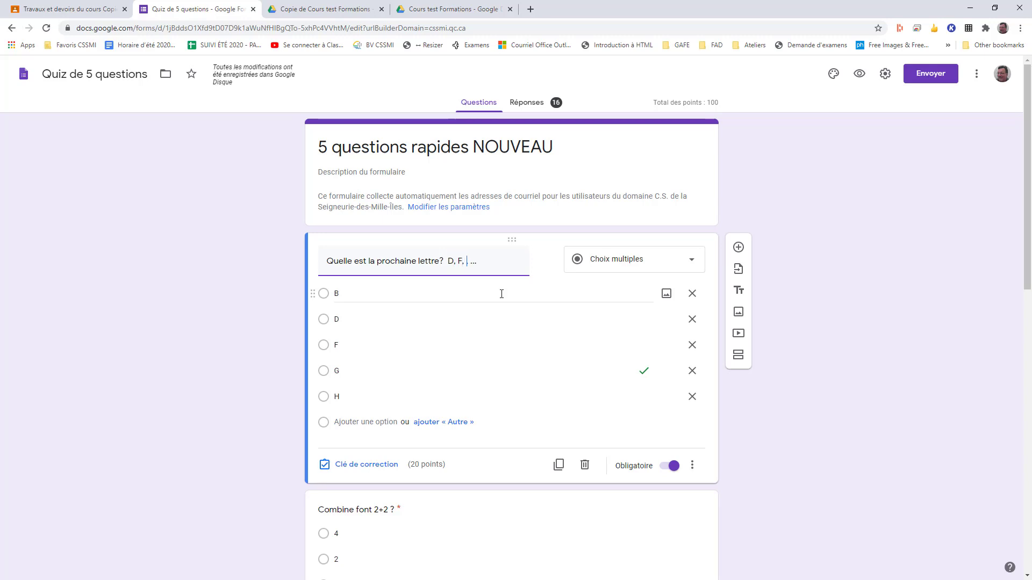
type(", H")
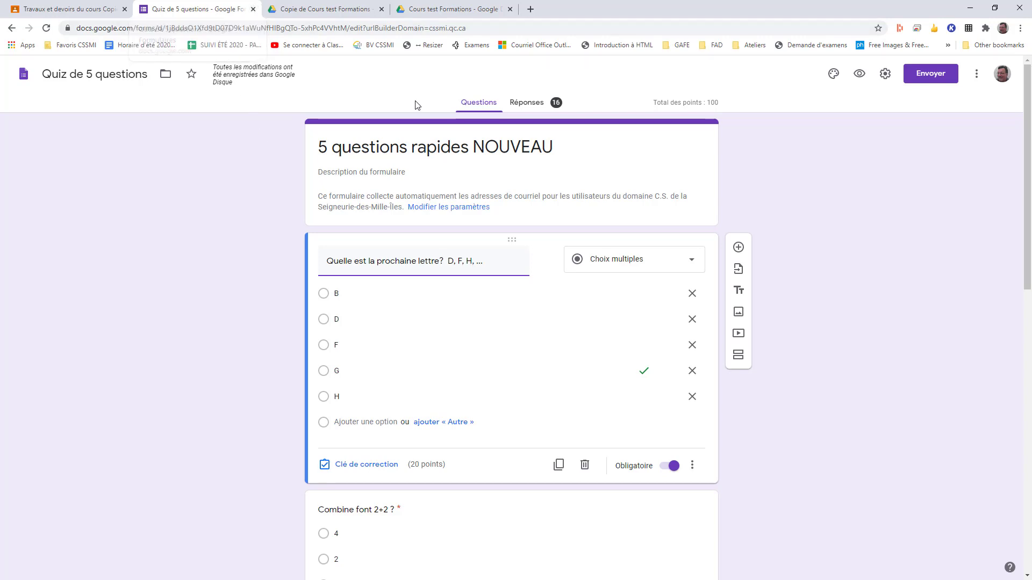
left_click(254, 9)
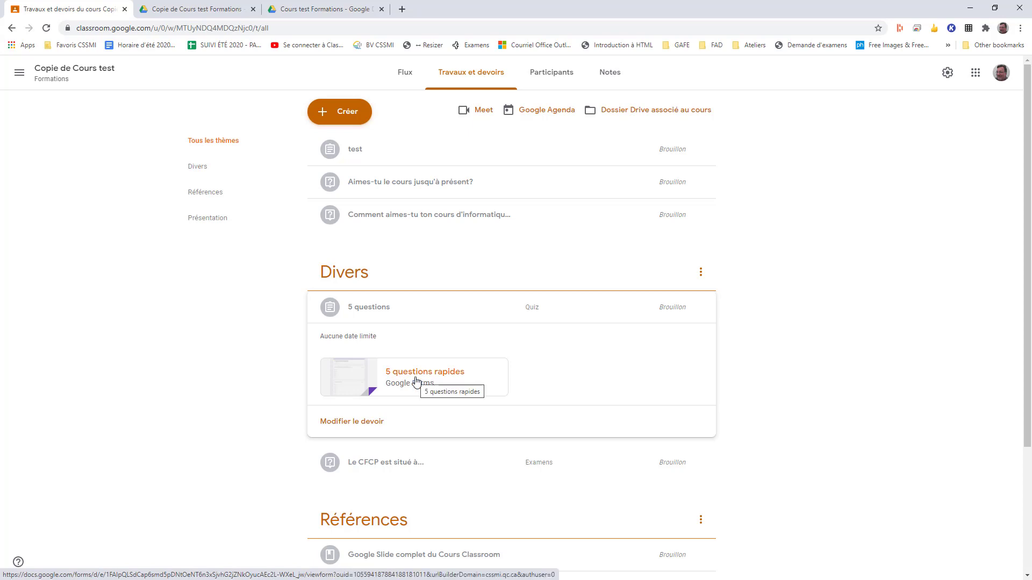
Open the 5 questions rapides form from the original Cours test classwork in editing mode and check its title and first question.
left_click(20, 72)
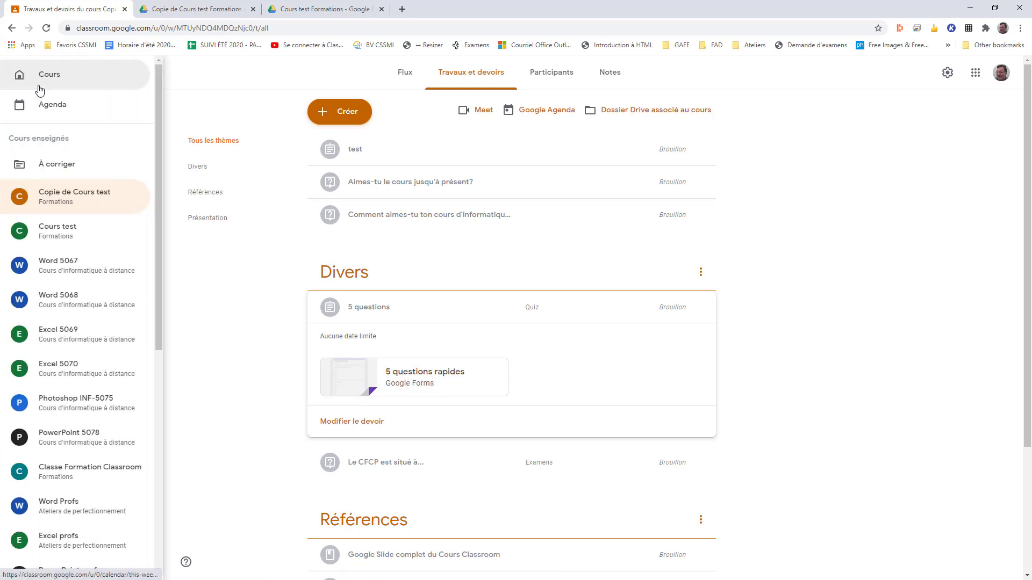
left_click(40, 82)
left_click(228, 156)
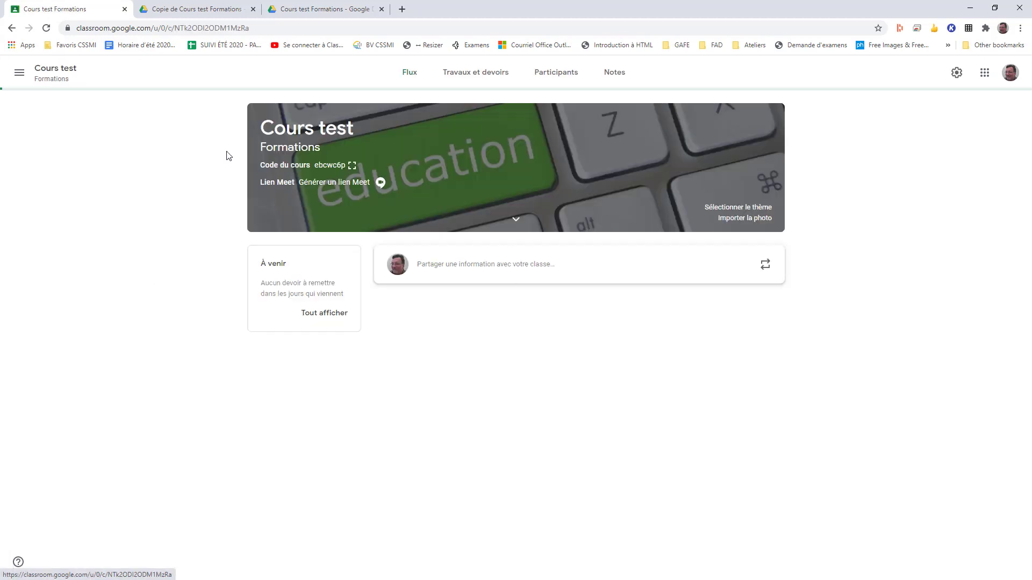
left_click(472, 74)
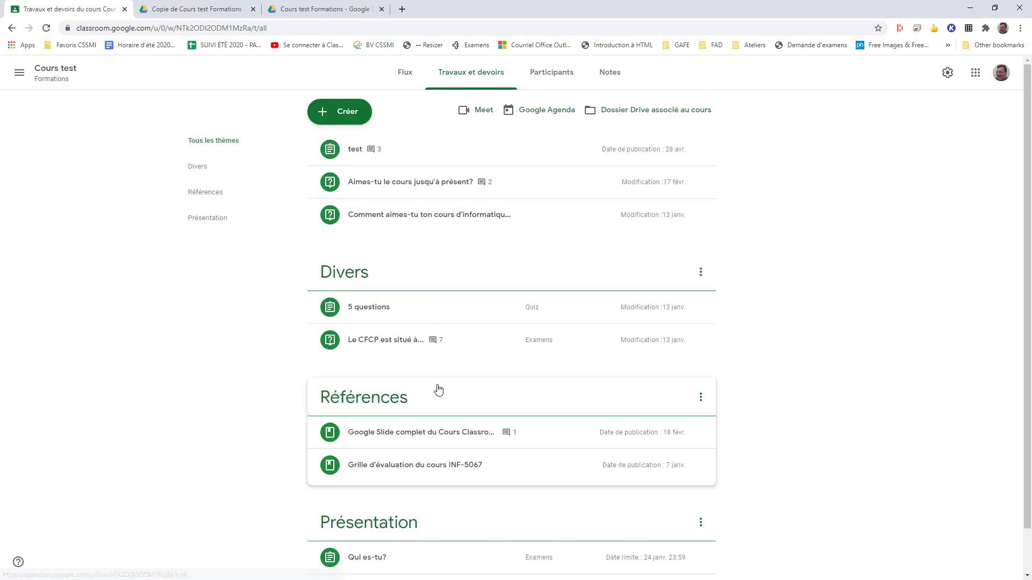
left_click(414, 310)
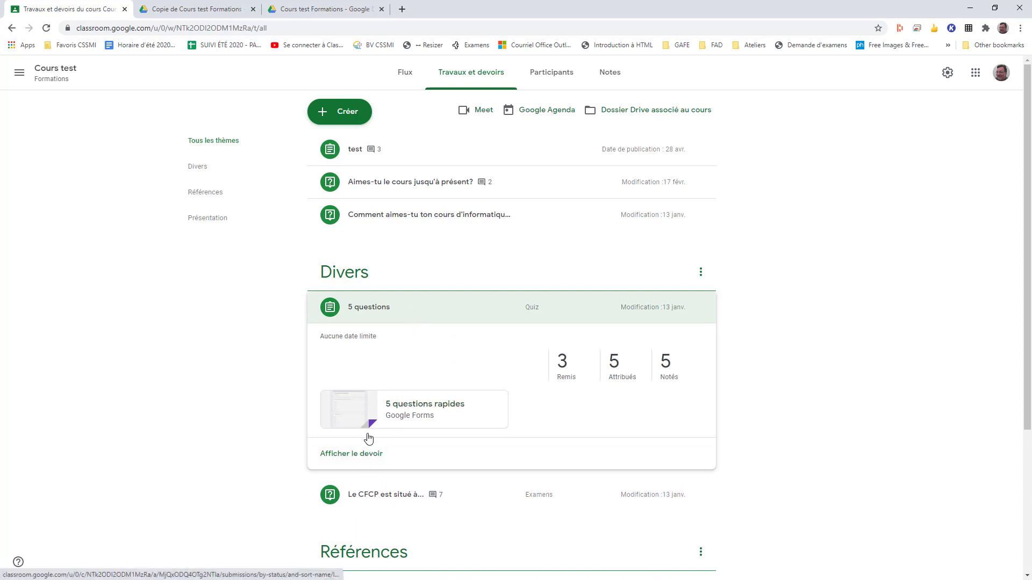
left_click(419, 410)
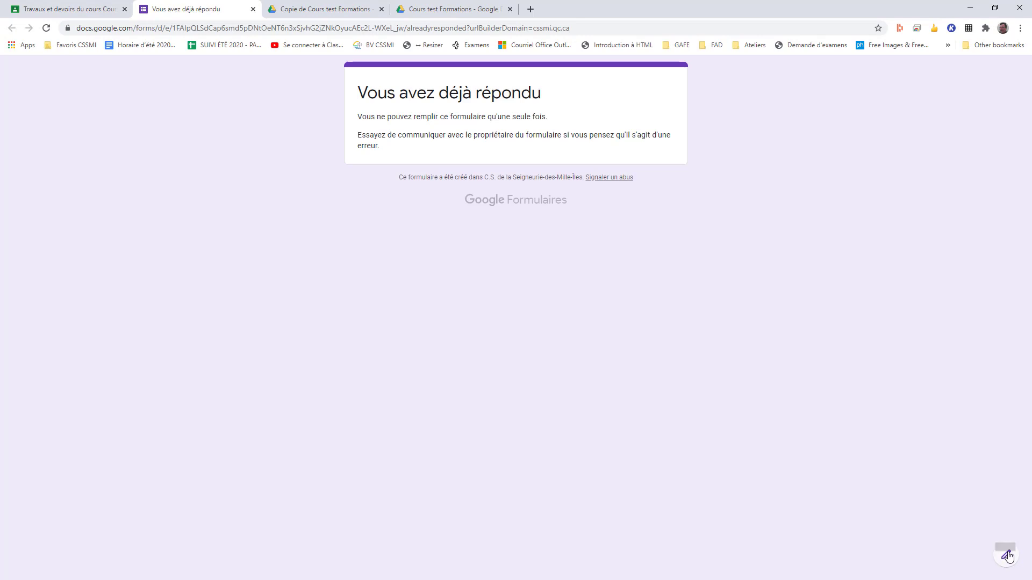
left_click(1001, 562)
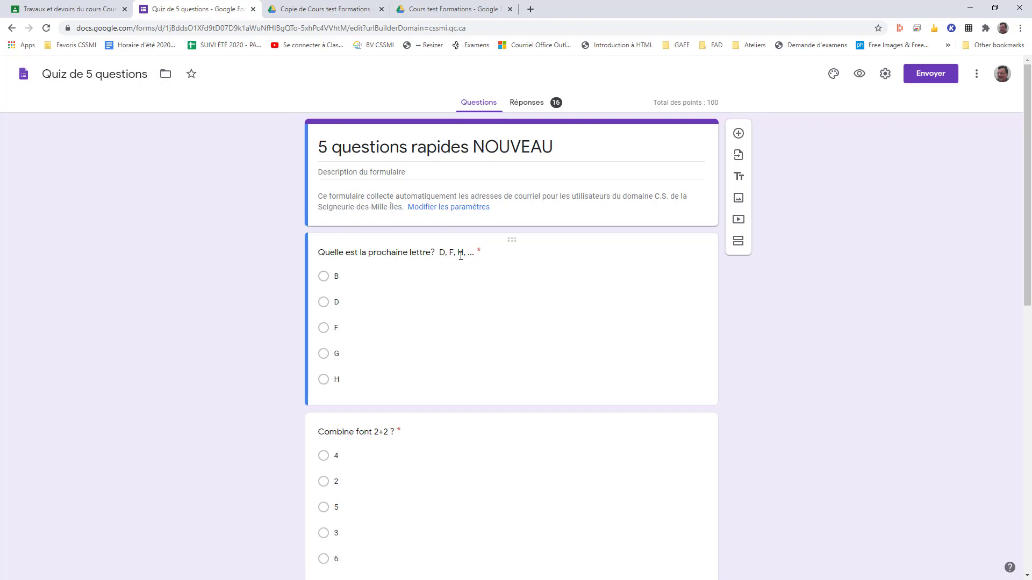
left_click(253, 10)
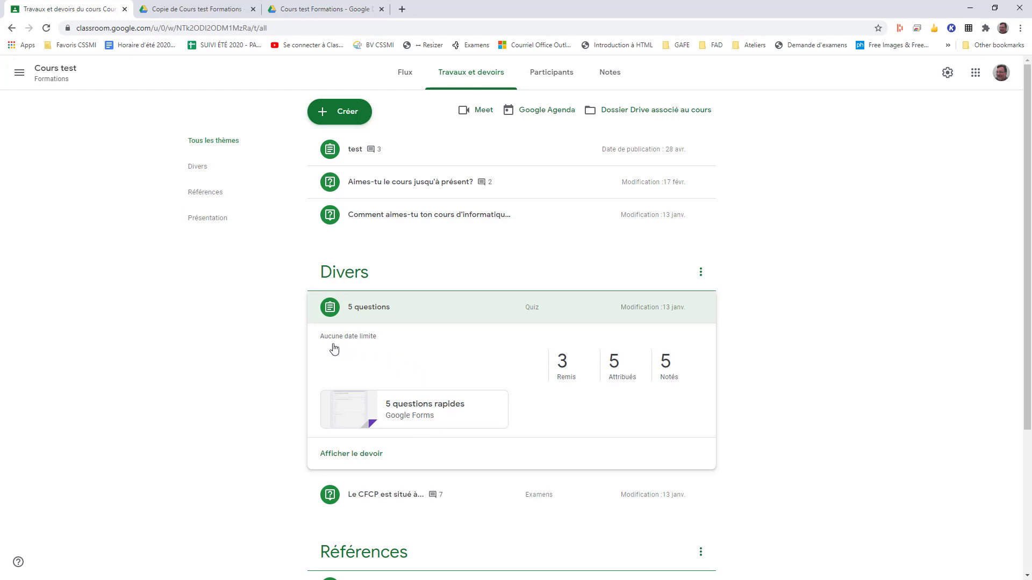
Reopen the form from Cours test for editing and remove NOUVEAU from its title, leaving 5 questions rapides.
left_click(414, 407)
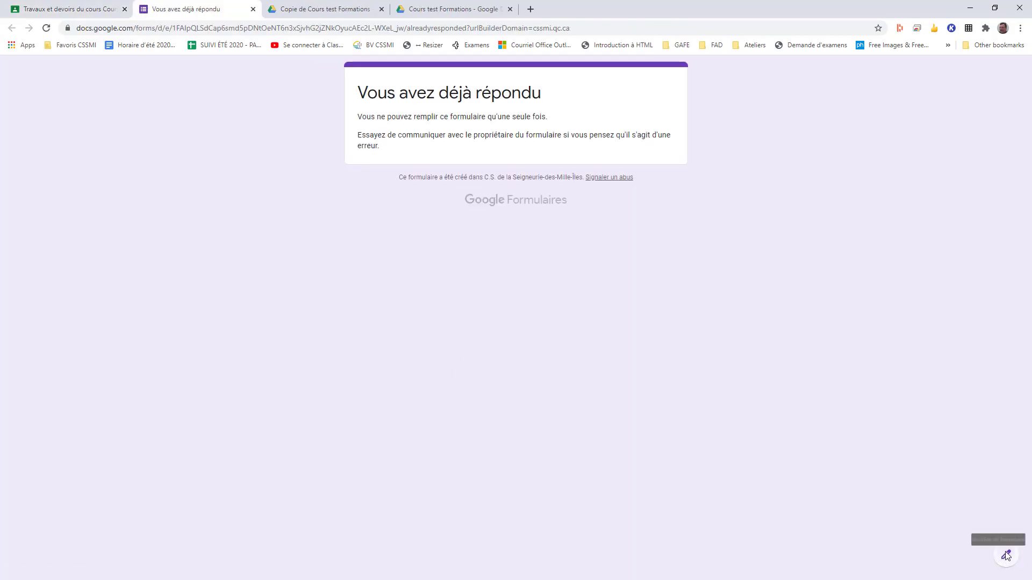
left_click(1004, 558)
left_click(465, 150)
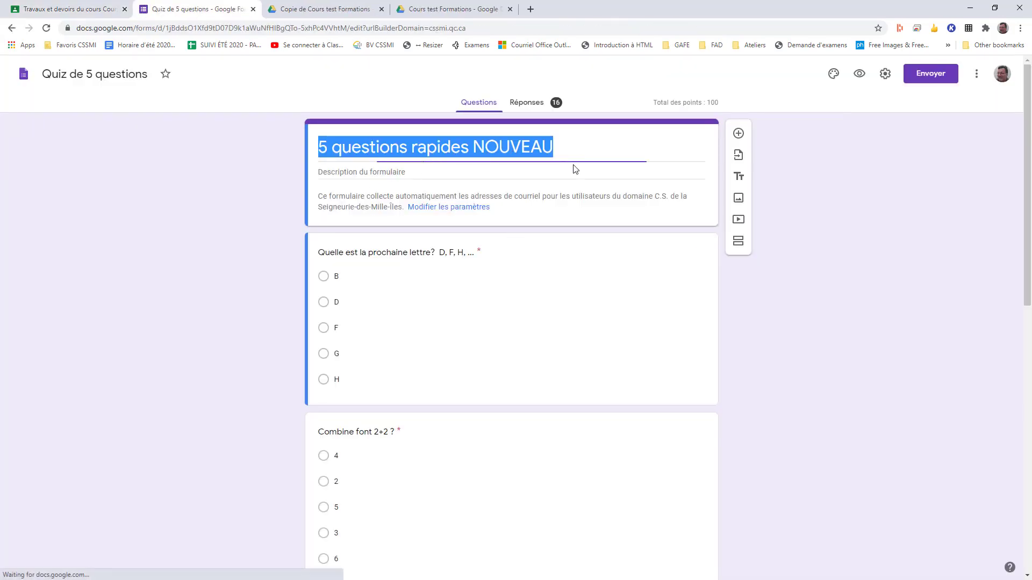
left_click_drag(470, 149, 551, 151)
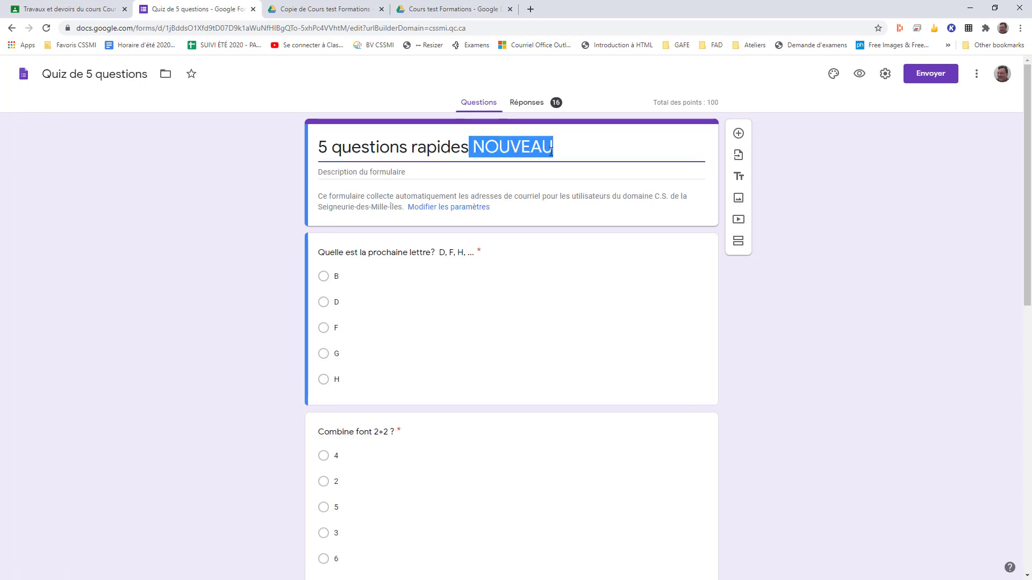
key("BackSpace")
Restore the first question's letter sequence to A, C, E, then close the form and collapse the 5 questions assignment.
left_click(442, 252)
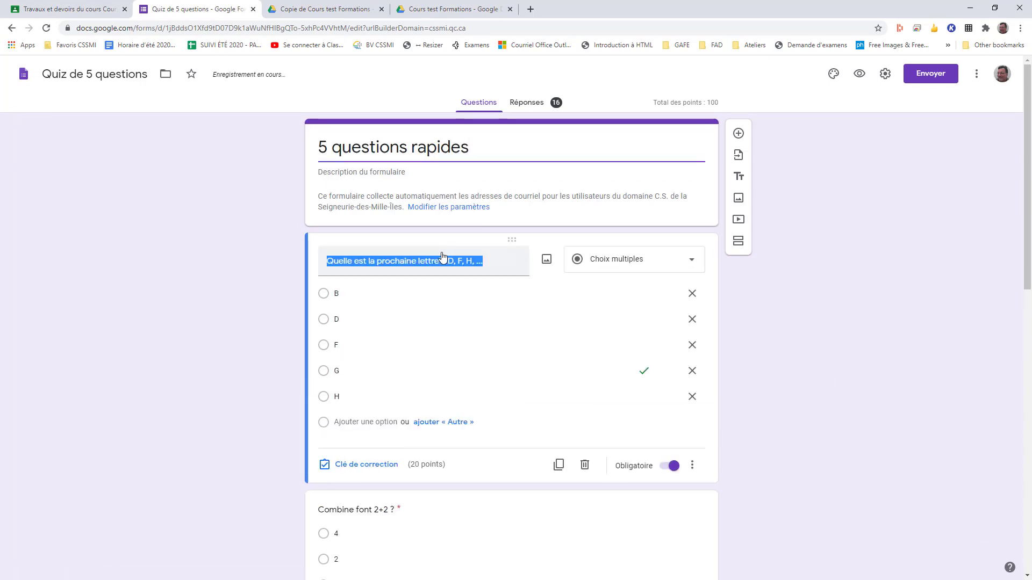
left_click(463, 262)
left_click_drag(447, 262, 473, 262)
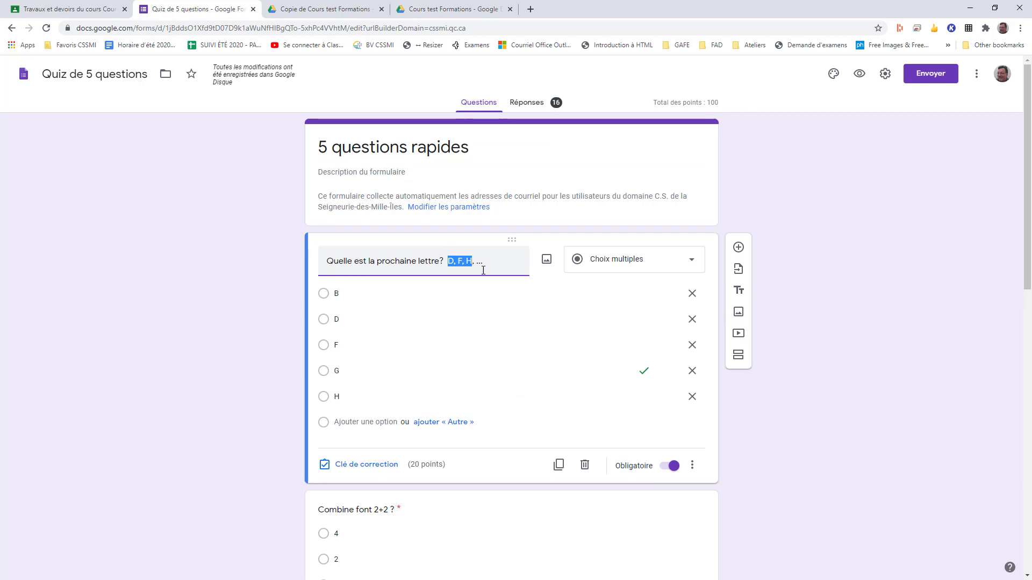
type("A")
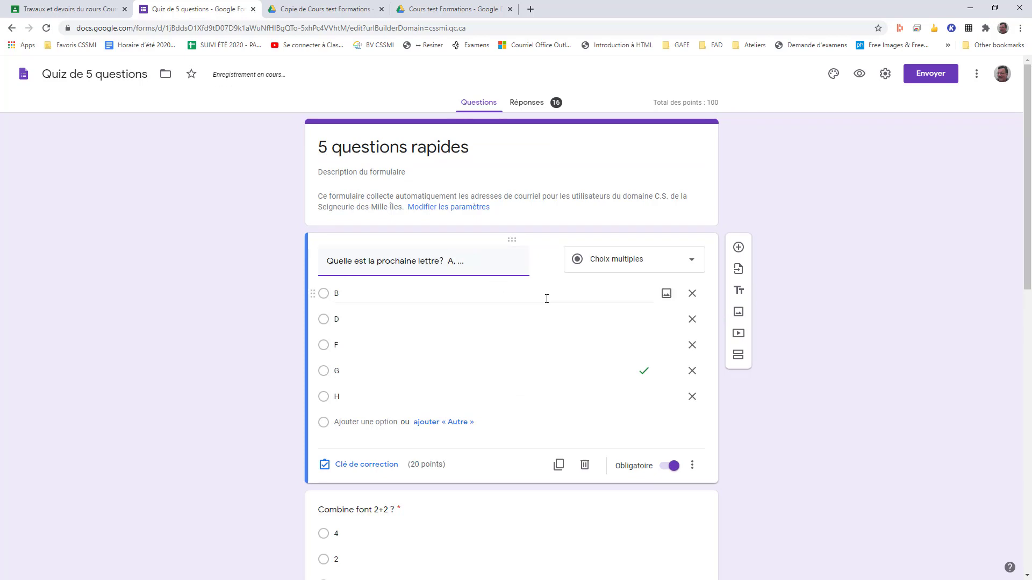
type(", C, E")
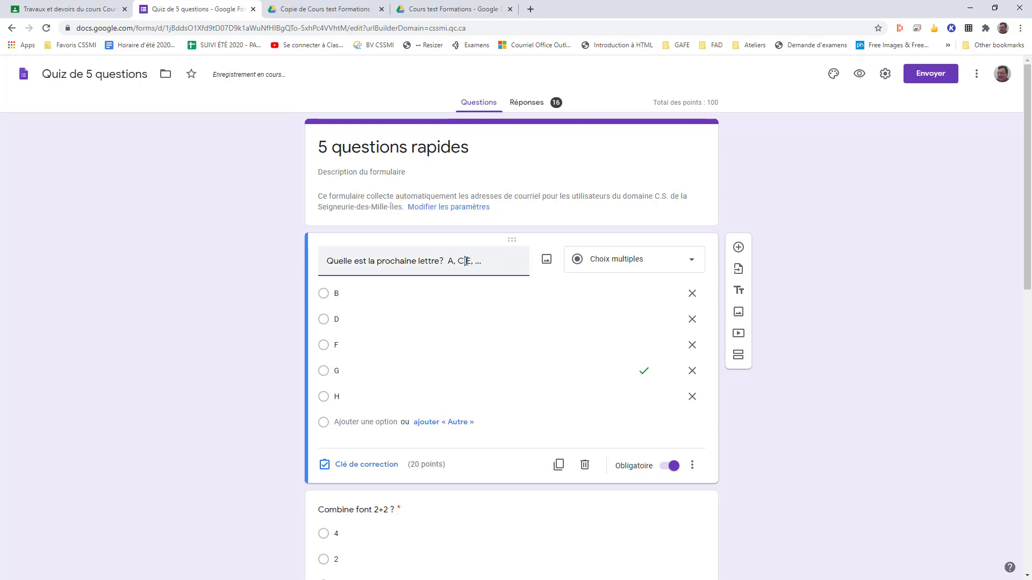
type(",")
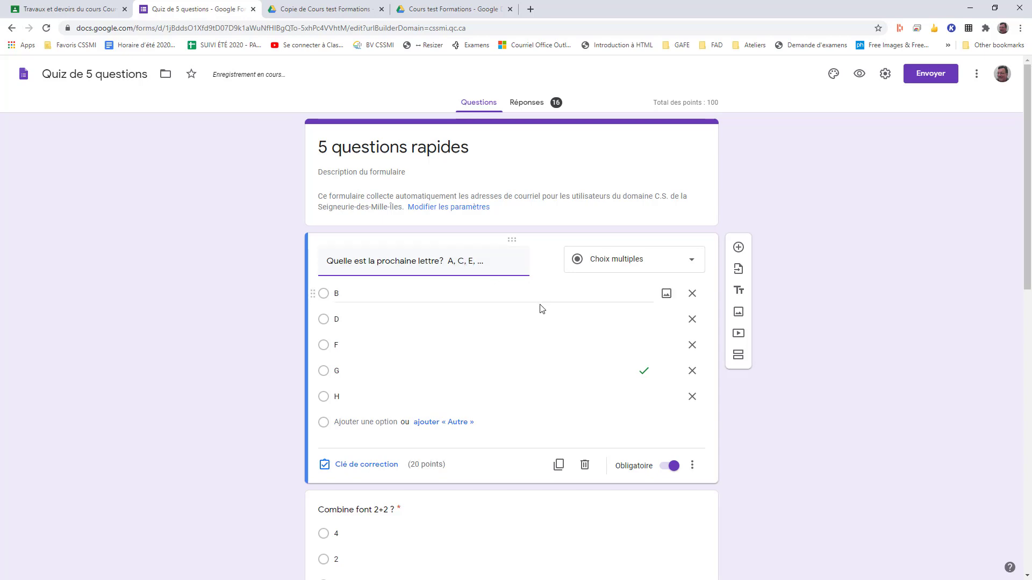
left_click(224, 307)
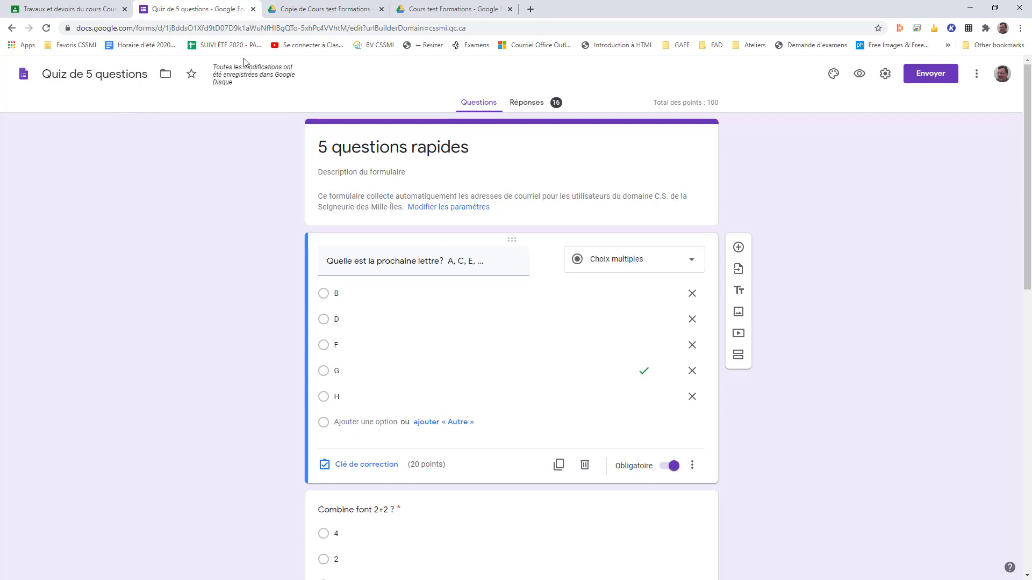
left_click(253, 9)
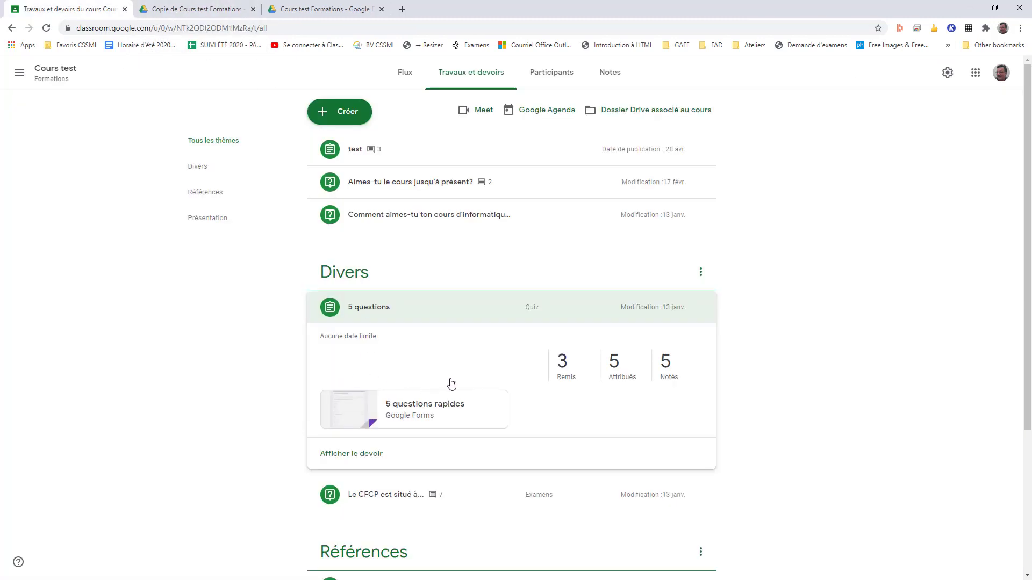
left_click(420, 311)
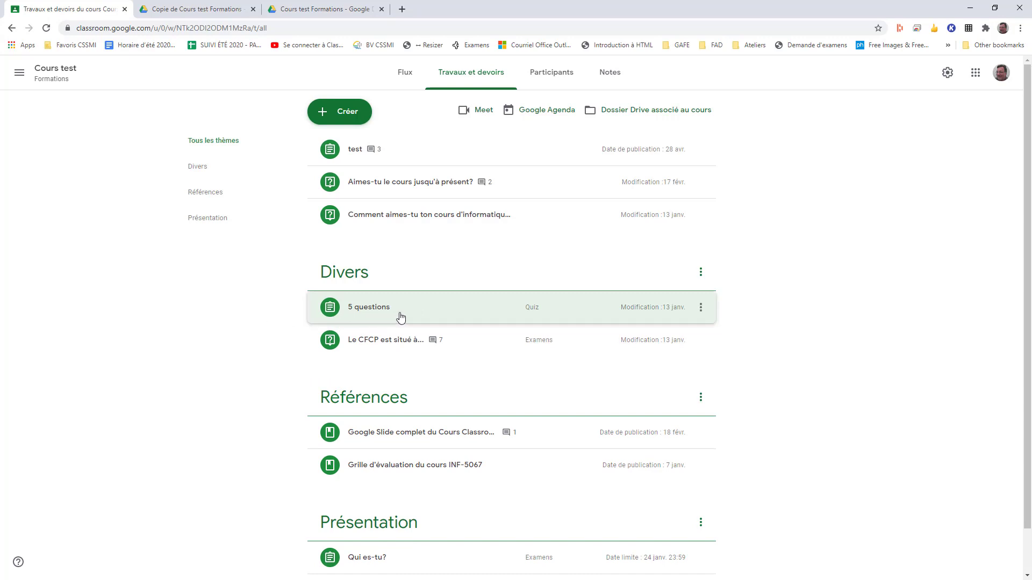
Open the quiz form from the 5 questions assignment in Copie de Cours test for editing and check its title and first question.
left_click(19, 72)
left_click(65, 204)
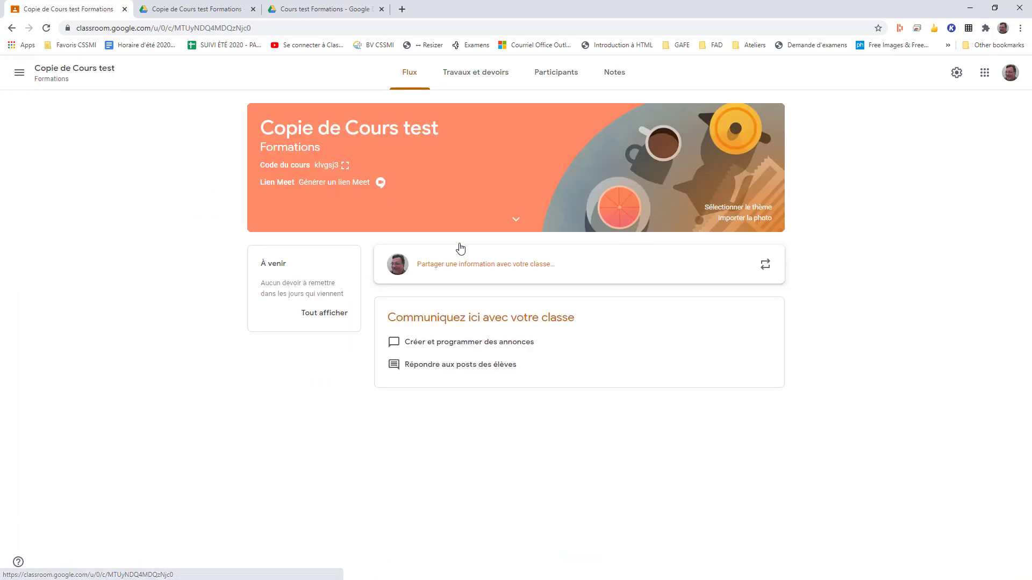
left_click(468, 75)
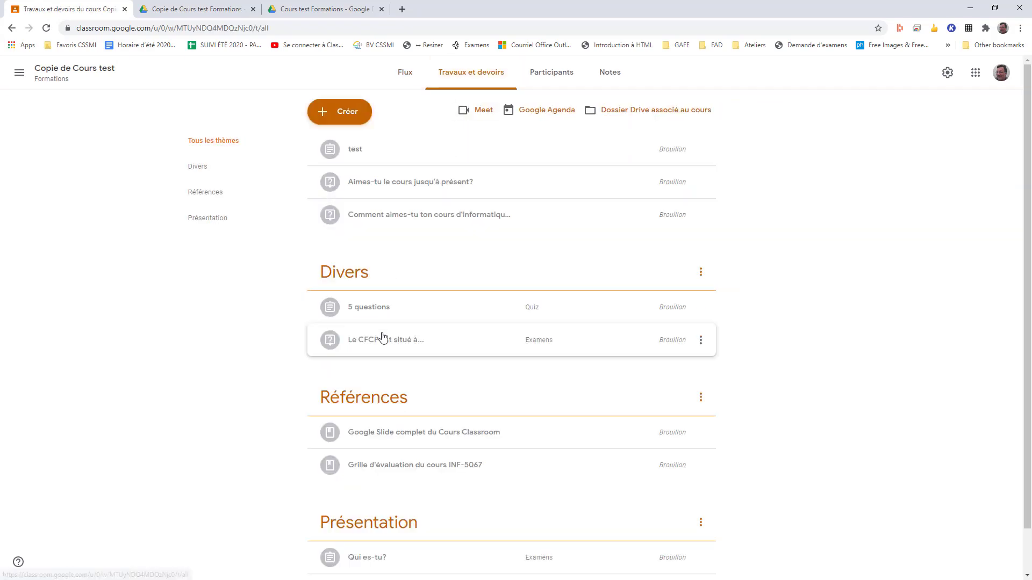
left_click(411, 307)
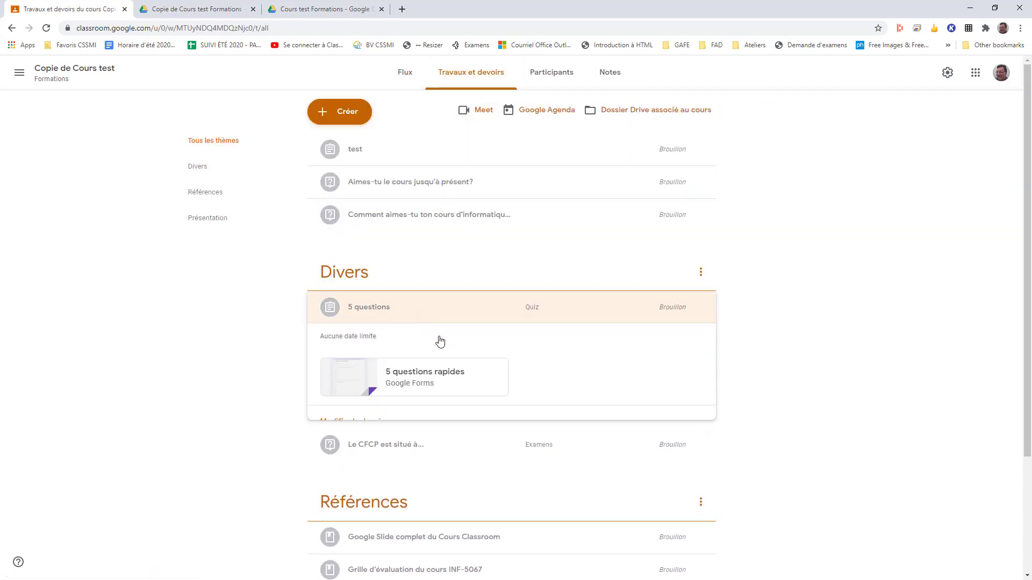
left_click(438, 378)
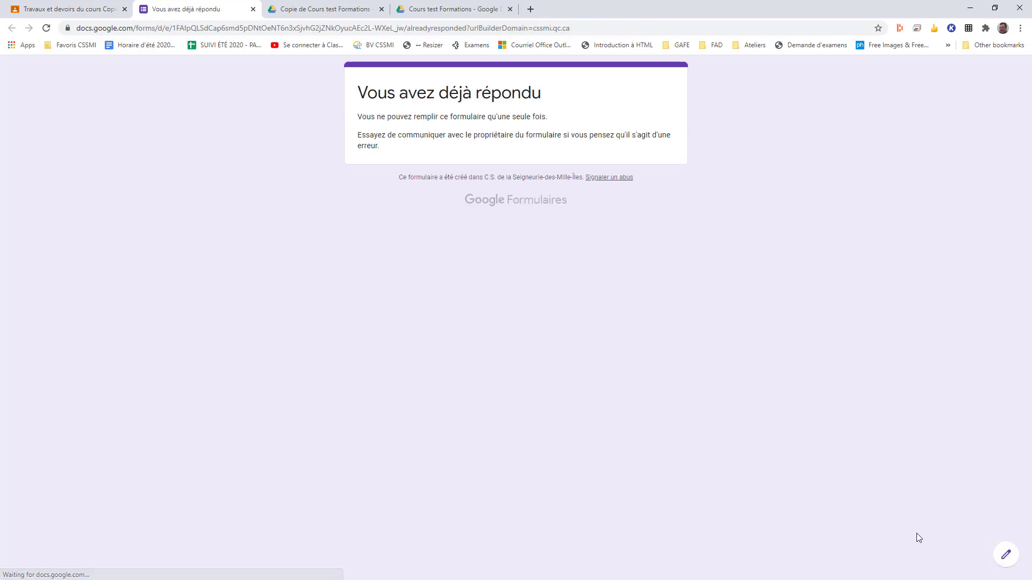
left_click(1006, 555)
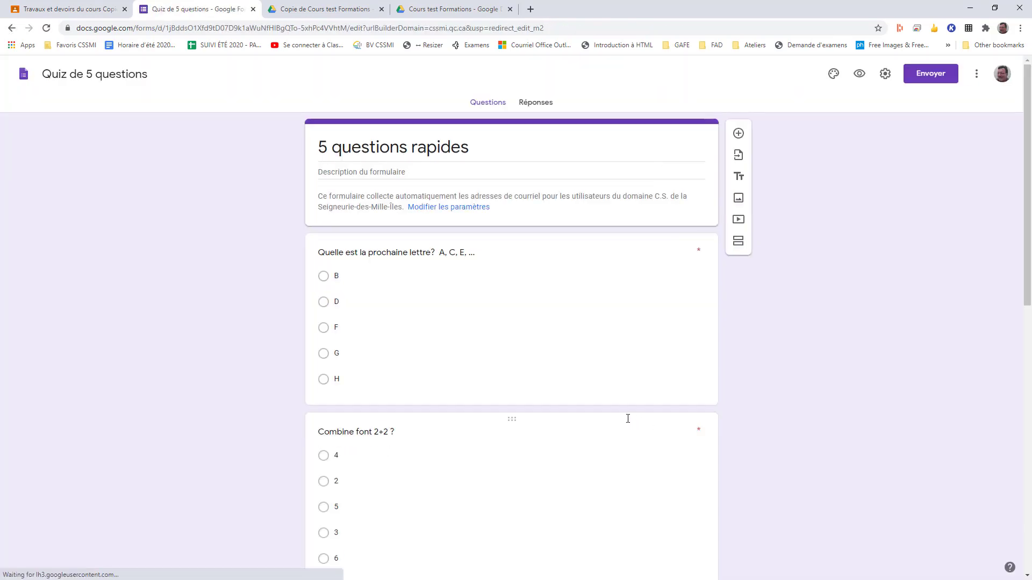
left_click(253, 9)
left_click(455, 309)
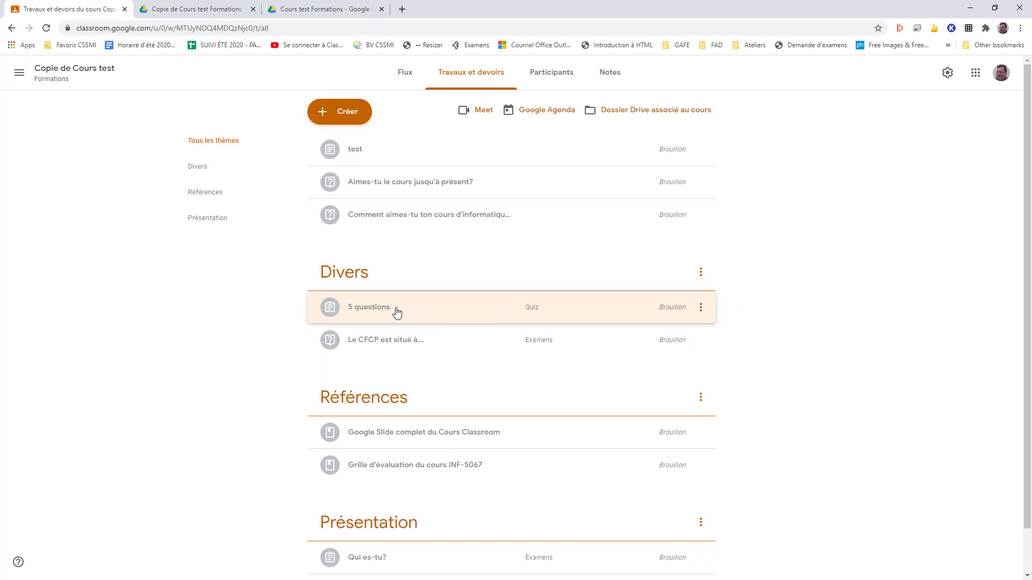
Reuse the 5 questions post from Copie de Cours test, with copies created of all attachments.
left_click(332, 114)
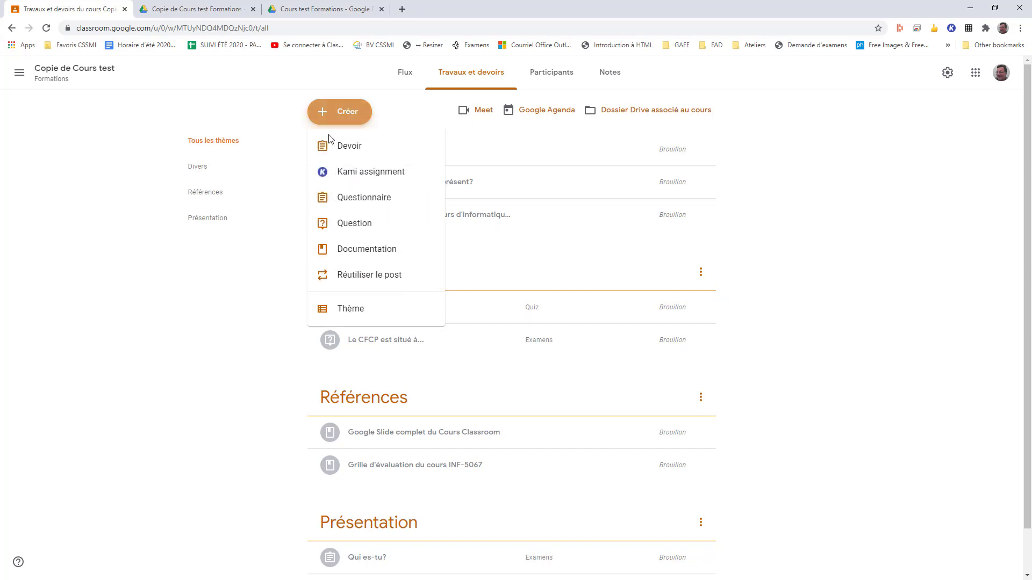
left_click(363, 277)
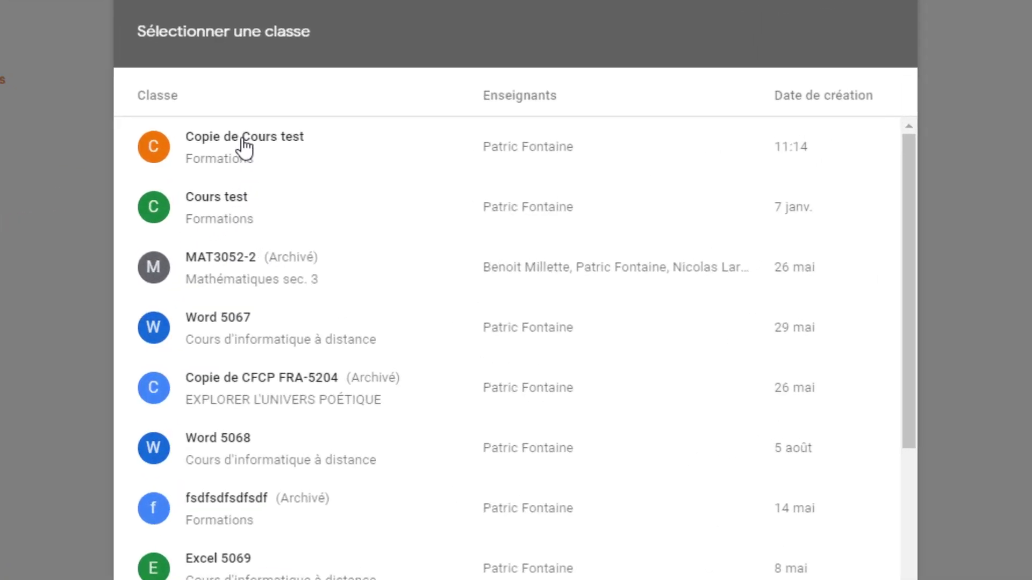
left_click(245, 146)
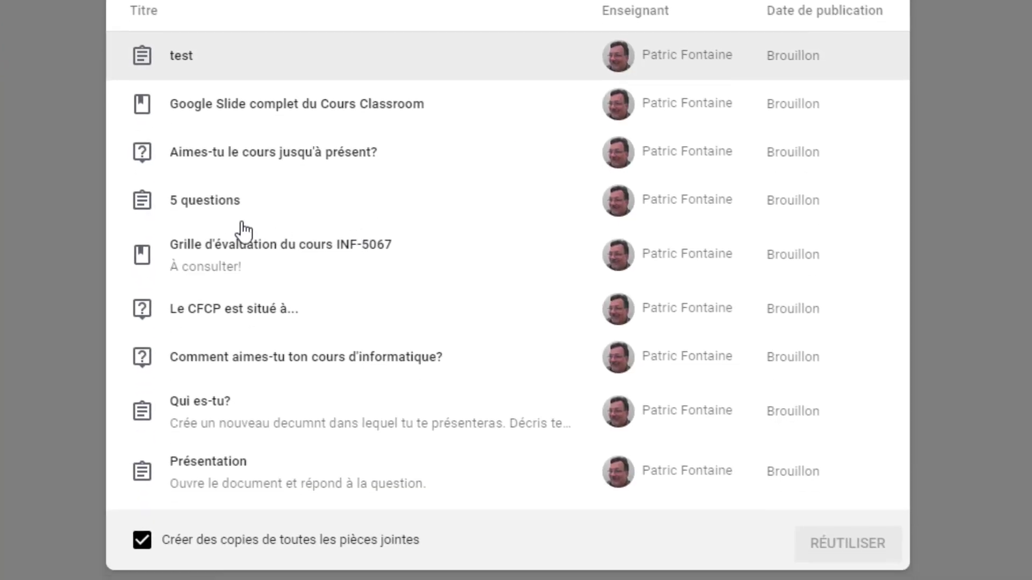
left_click(214, 209)
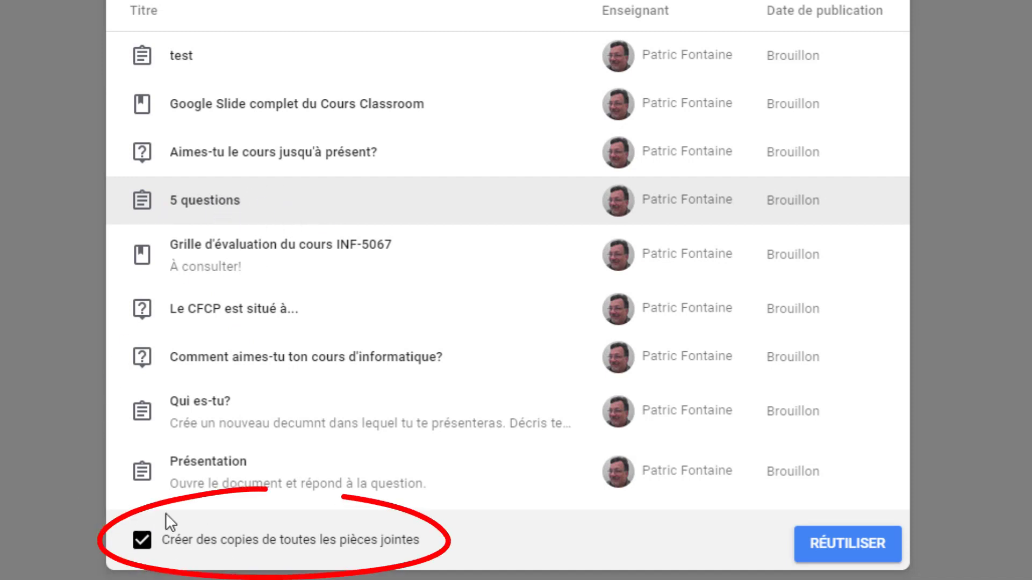
left_click(143, 540)
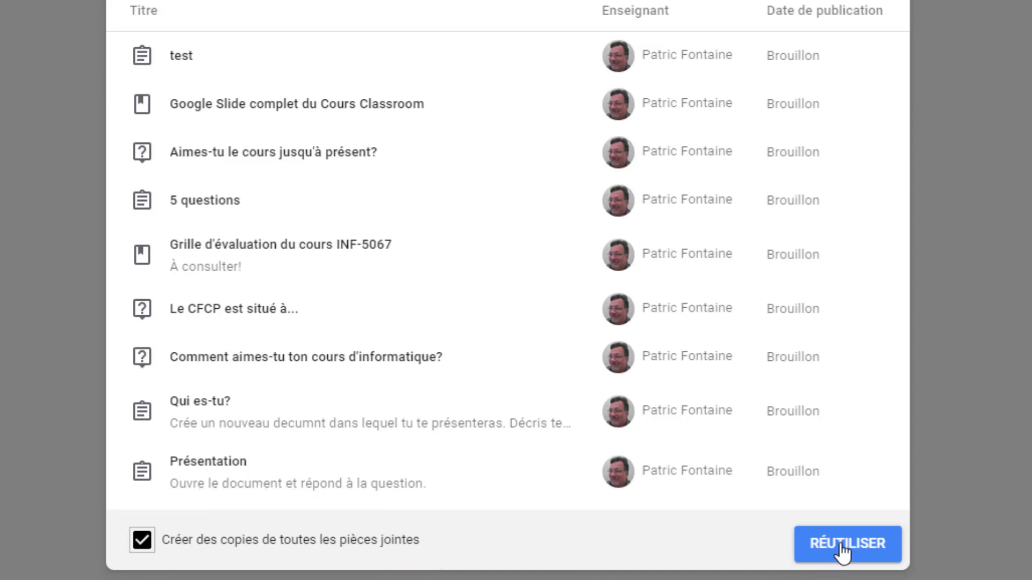
left_click(300, 211)
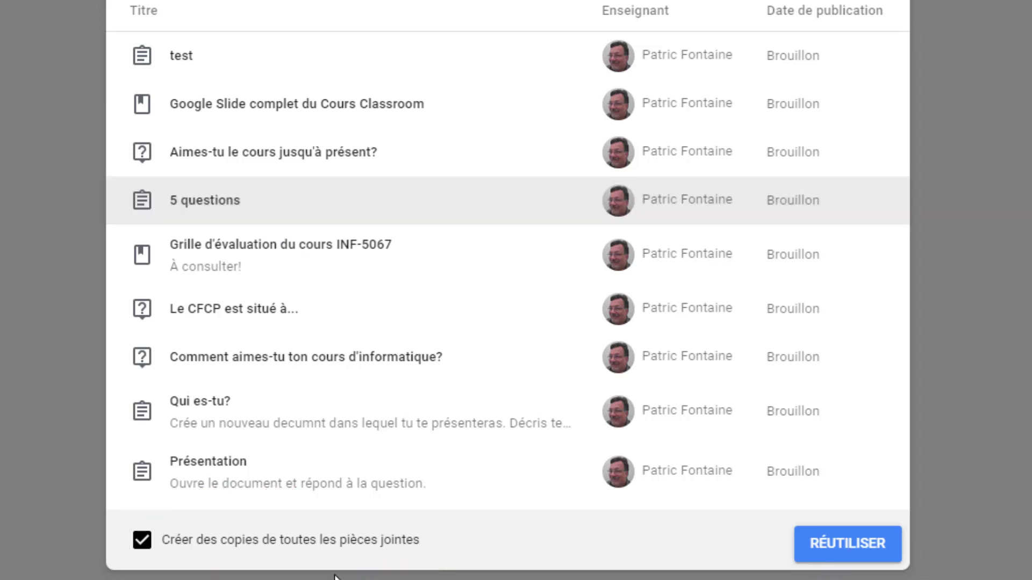
left_click(856, 545)
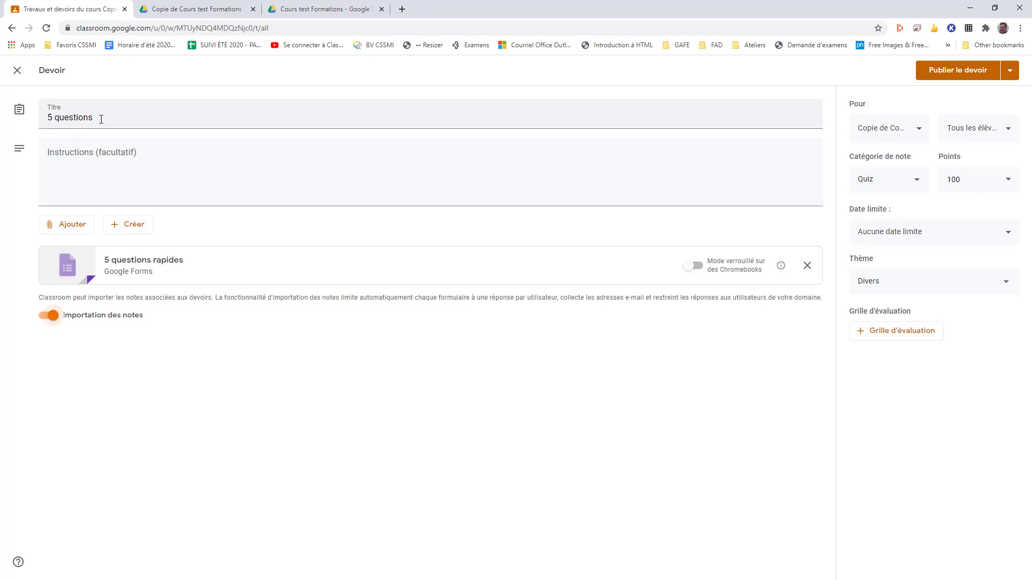
Title the reused assignment 5 questions nouveau and save it as a draft.
left_click(117, 119)
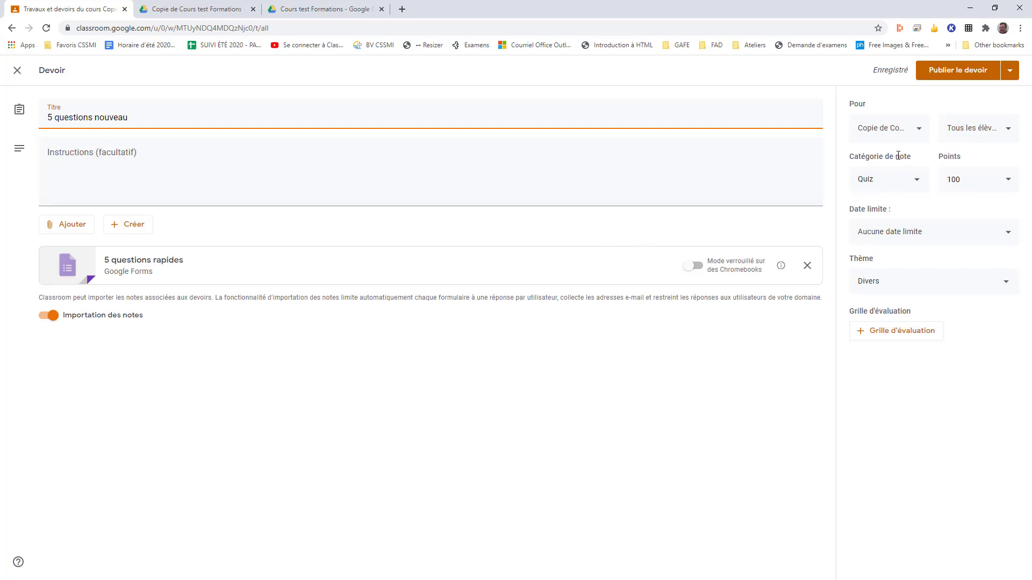
left_click(1012, 73)
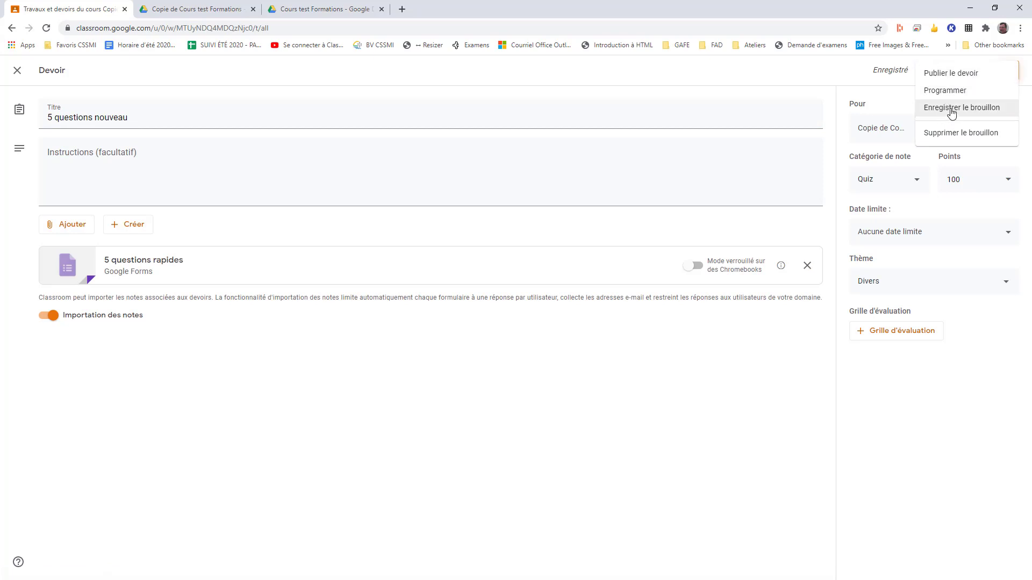
left_click(952, 110)
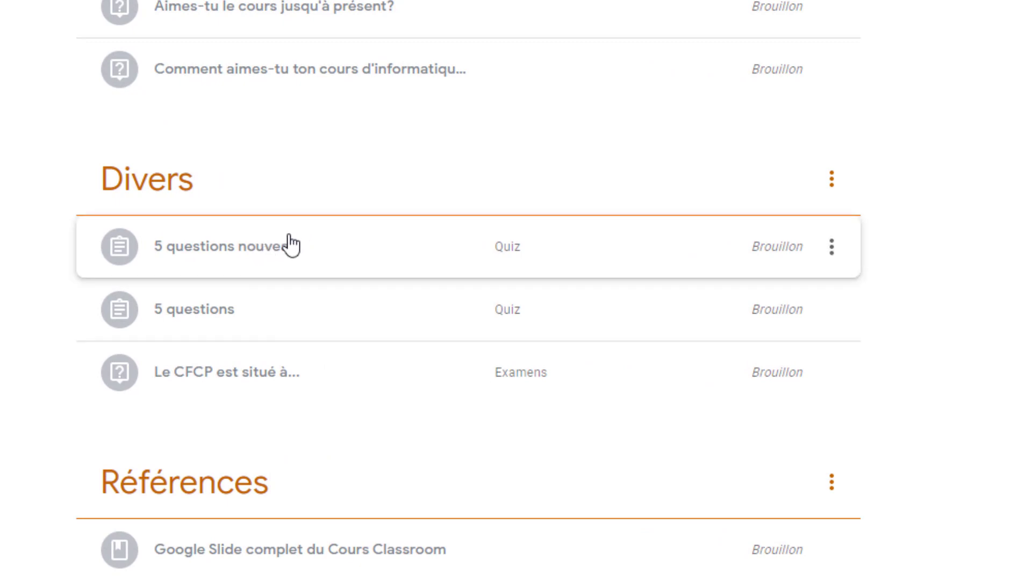
Open the 5 questions rapides form attached to the 5 questions nouveau assignment in editing mode.
left_click(284, 317)
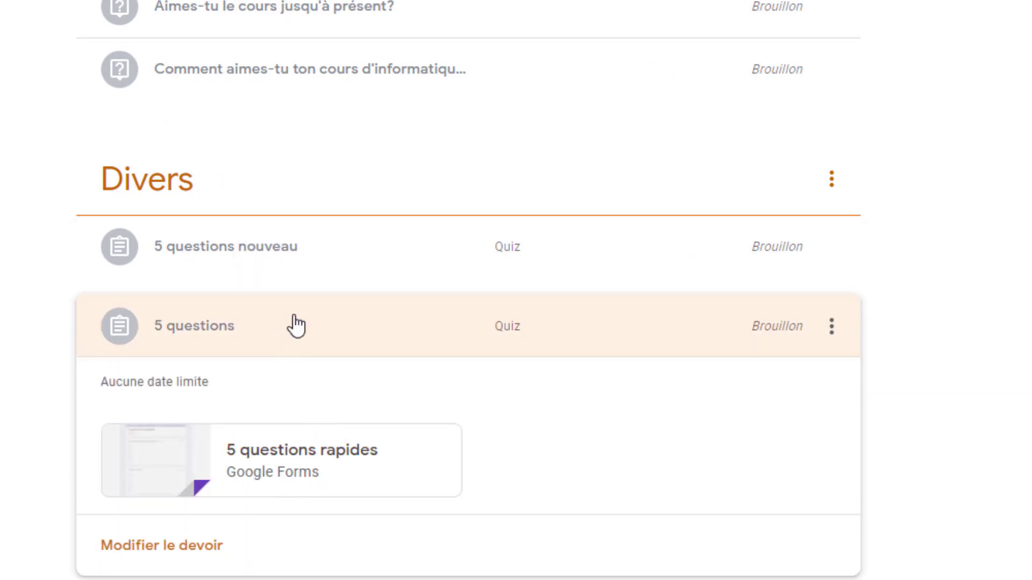
left_click(297, 328)
left_click(357, 253)
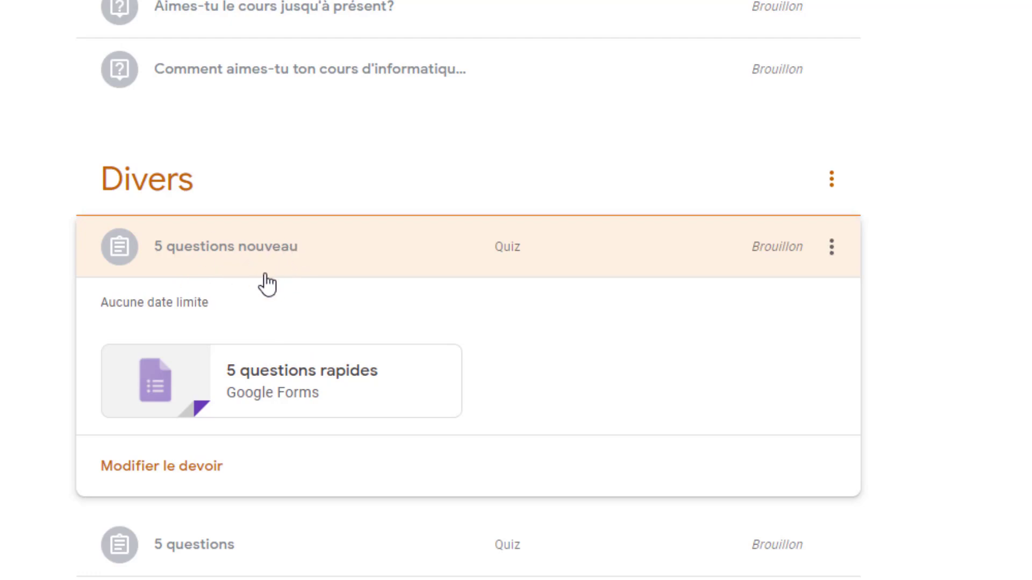
left_click(338, 380)
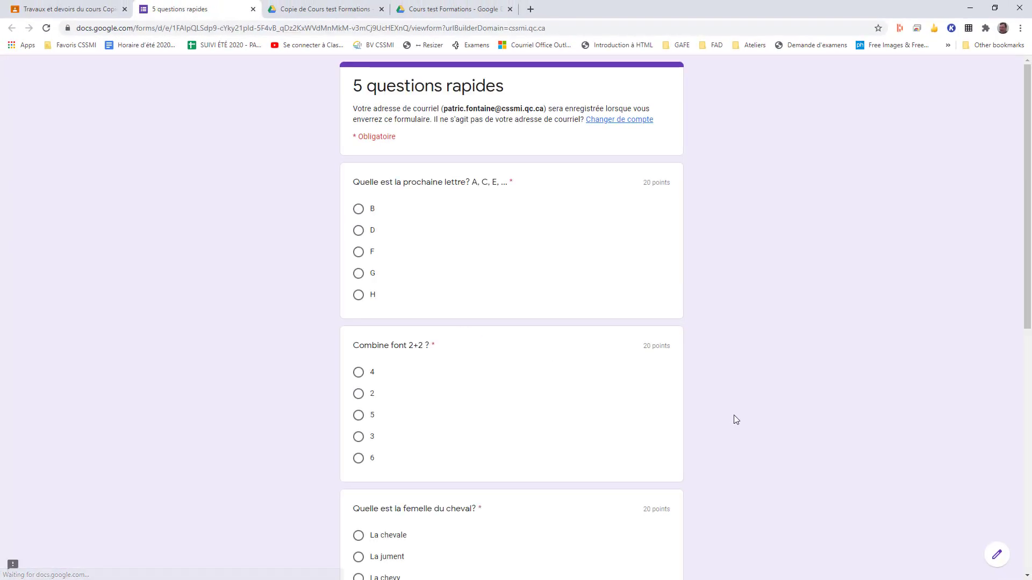
left_click(996, 556)
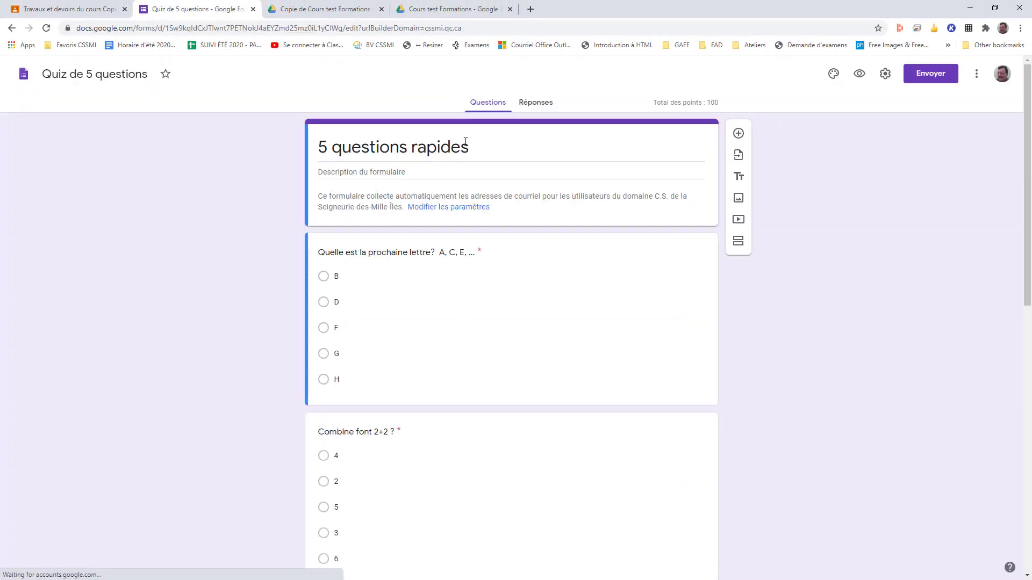
Change the form's title to 5 questions rapides nouveau.
left_click(466, 142)
left_click(481, 146)
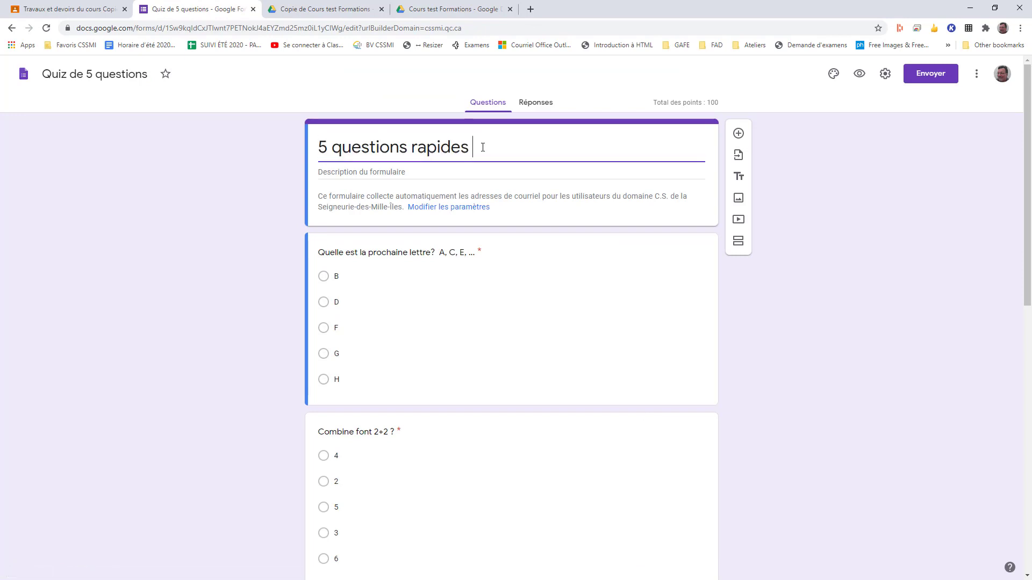
type("nou")
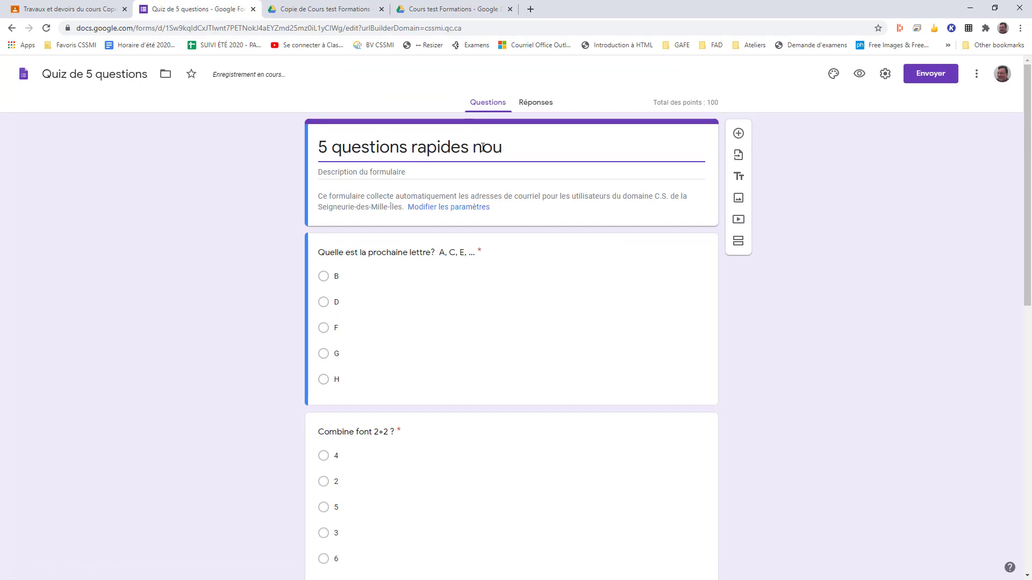
type("veau")
Insert SDADSA D ASD ASA before the first question's text, then close the form.
left_click(424, 263)
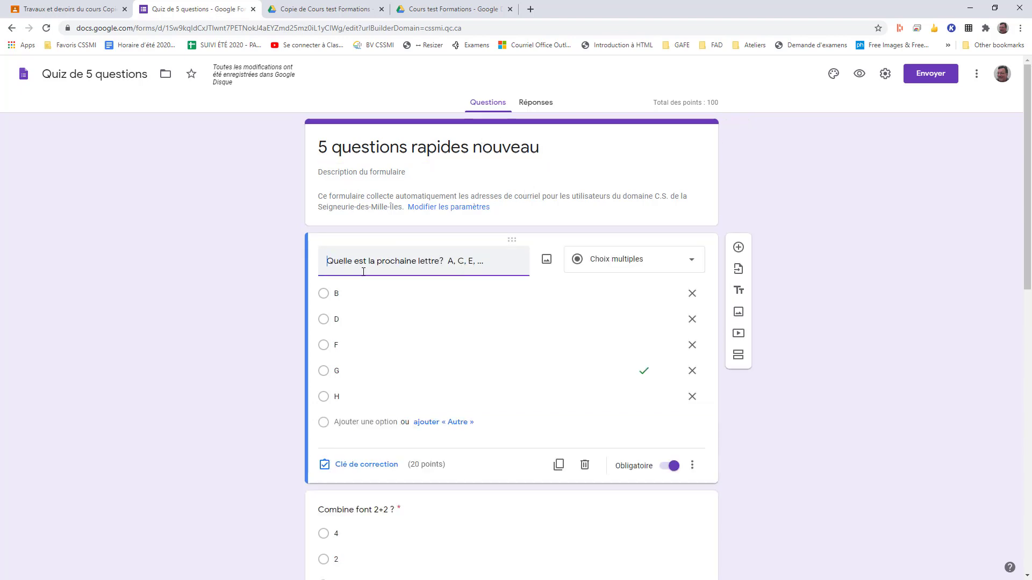
type("SDADSA D ASD ASA")
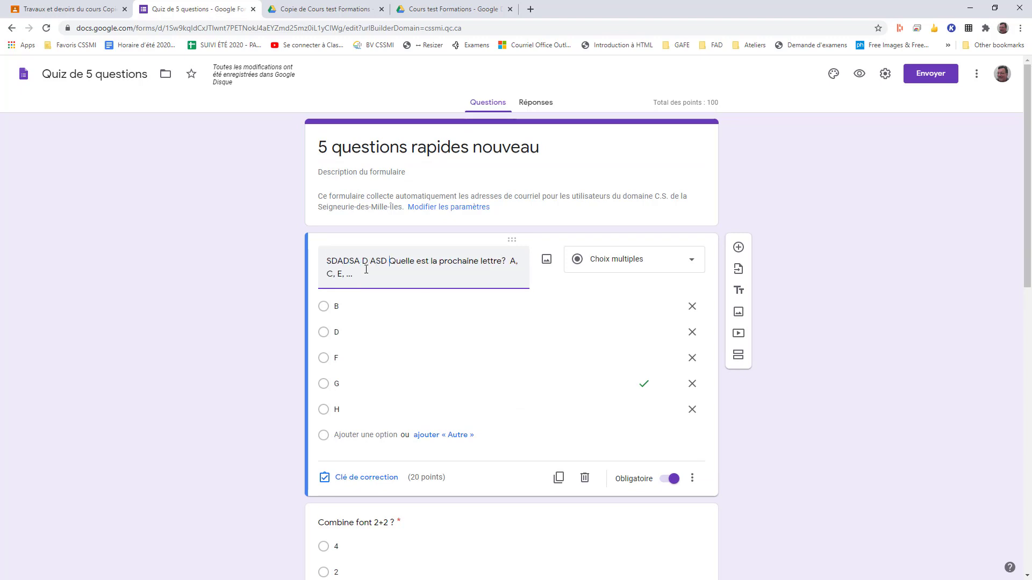
left_click(212, 272)
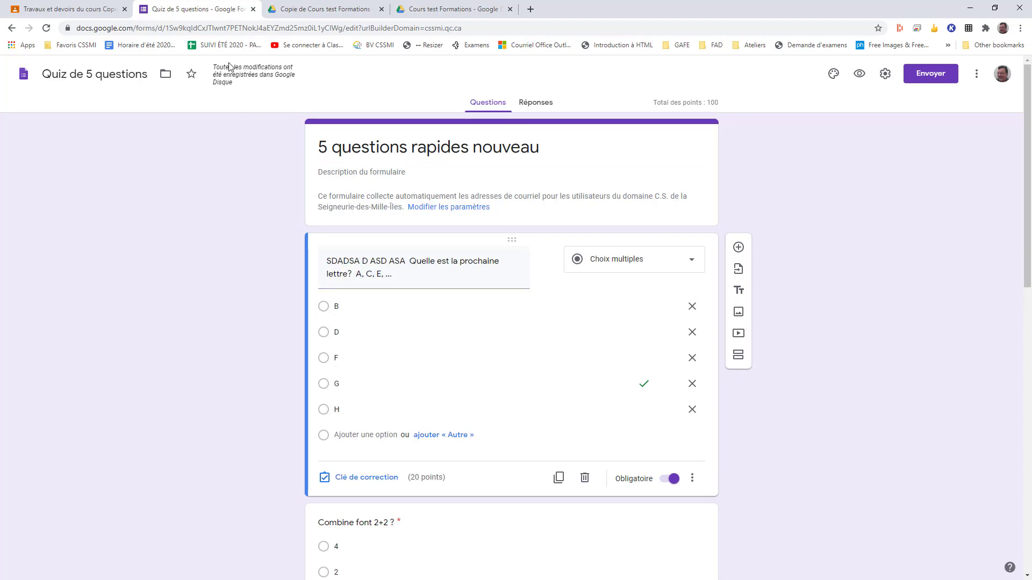
left_click(254, 10)
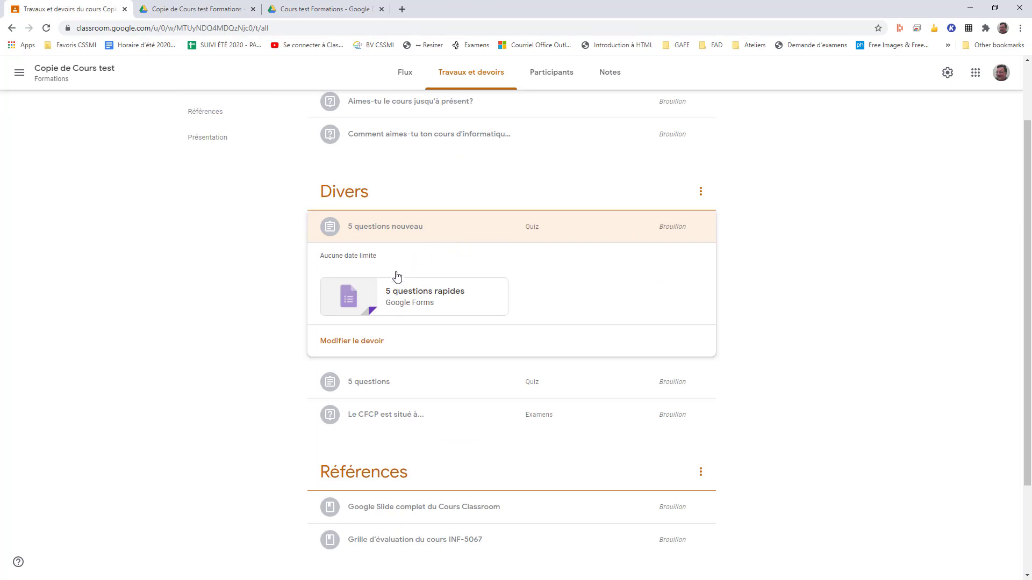
View the form from 5 questions nouveau to check its title and first question, then close it and collapse the assignment.
left_click(412, 295)
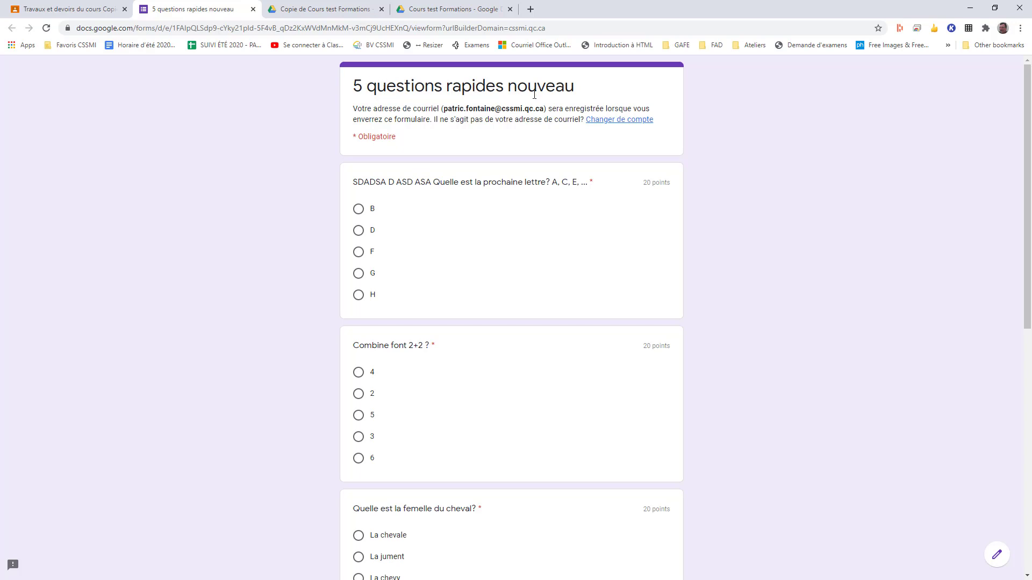
left_click(252, 9)
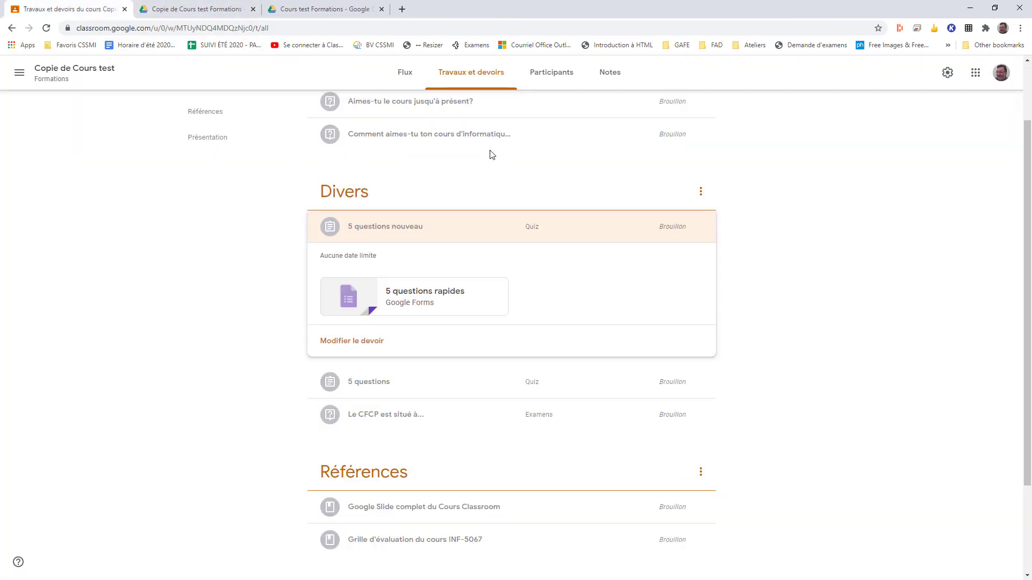
left_click(444, 227)
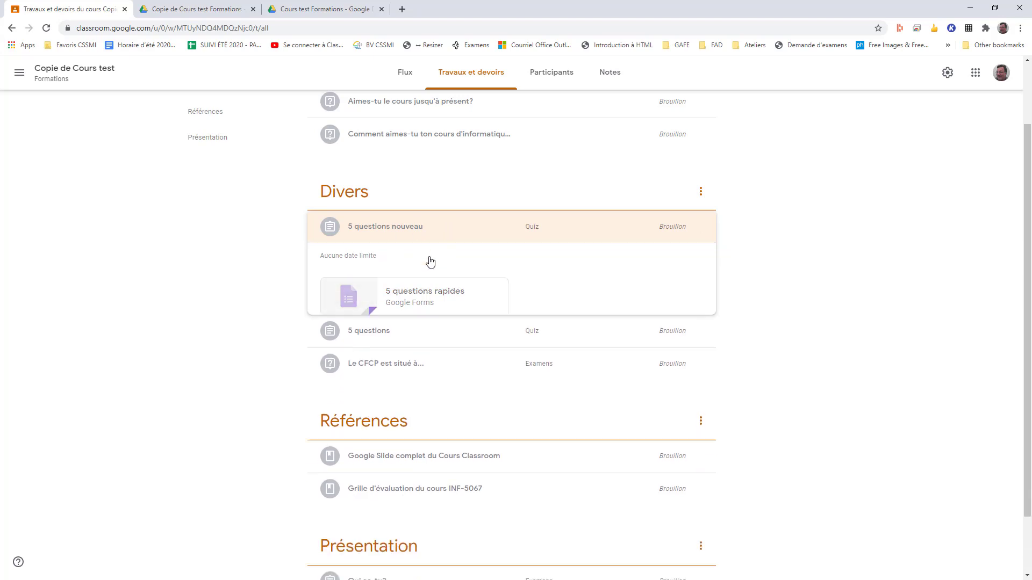
Open the form from the 5 questions assignment for editing, check its title and first question, then close it and collapse the assignment.
left_click(421, 262)
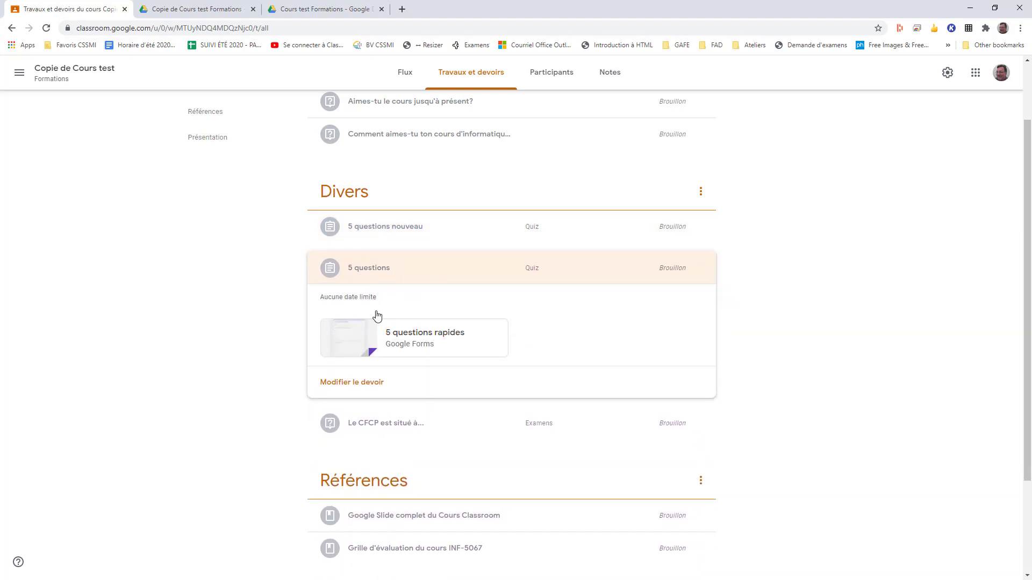
left_click(418, 335)
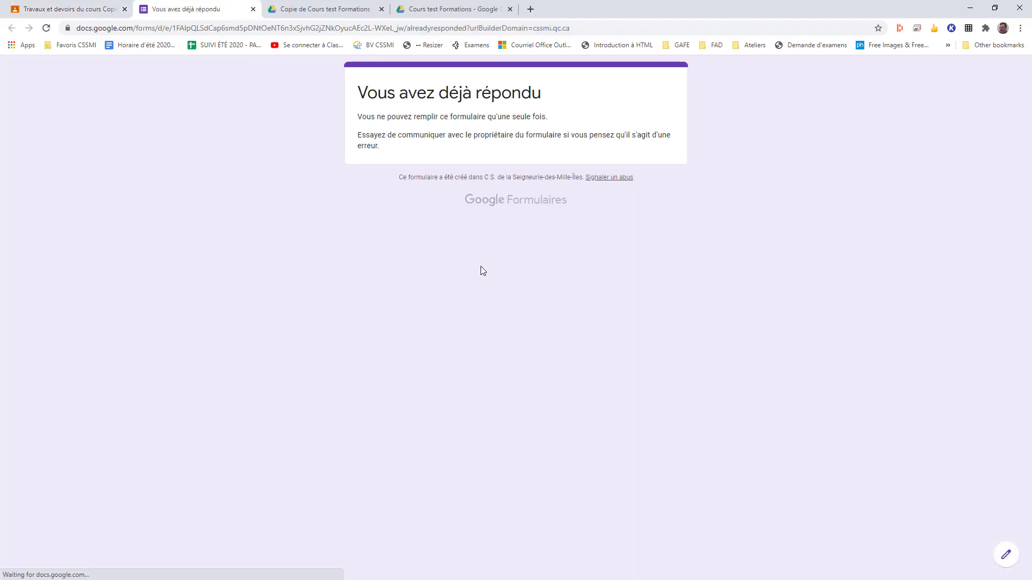
left_click(1007, 555)
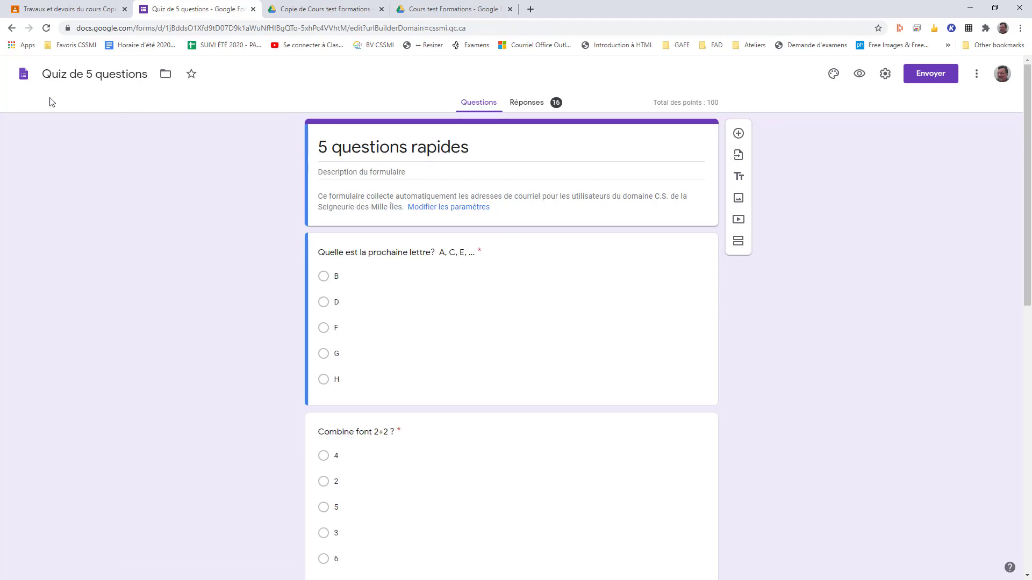
left_click(254, 9)
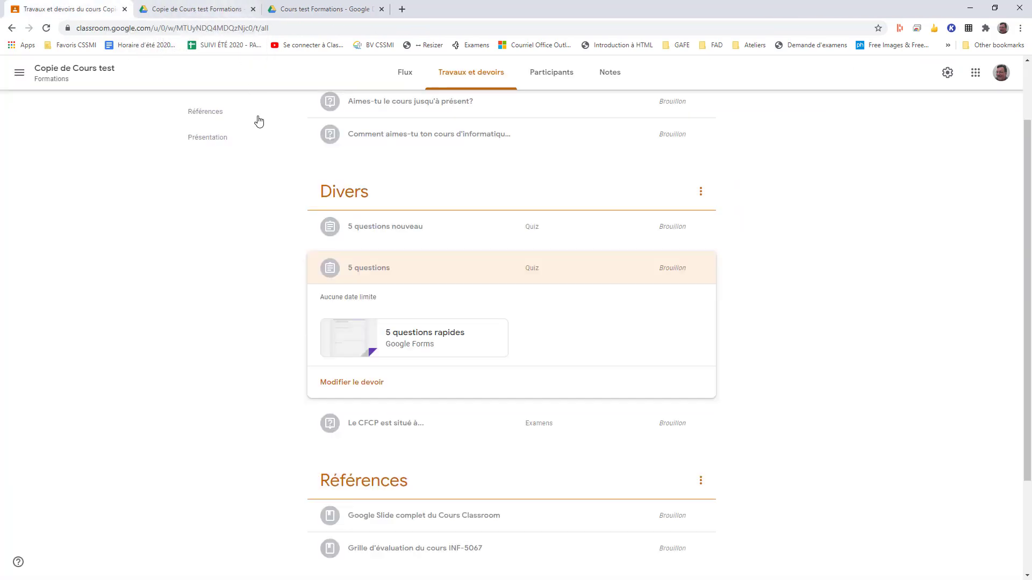
left_click(443, 276)
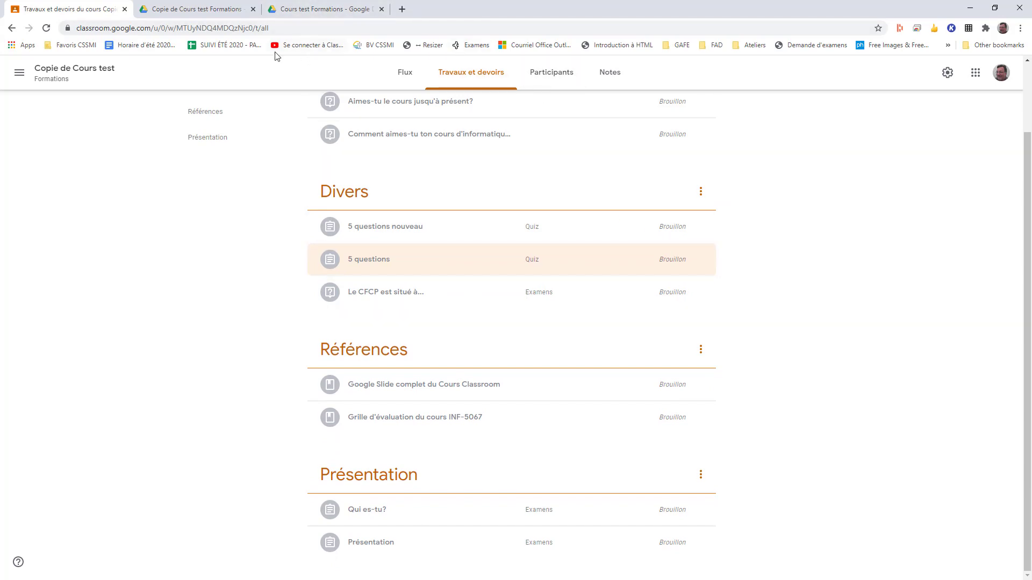
Check the activity of Quiz de 5 questions in the Copie de Cours test Formations Drive folder, then return to the course's classwork.
left_click(212, 14)
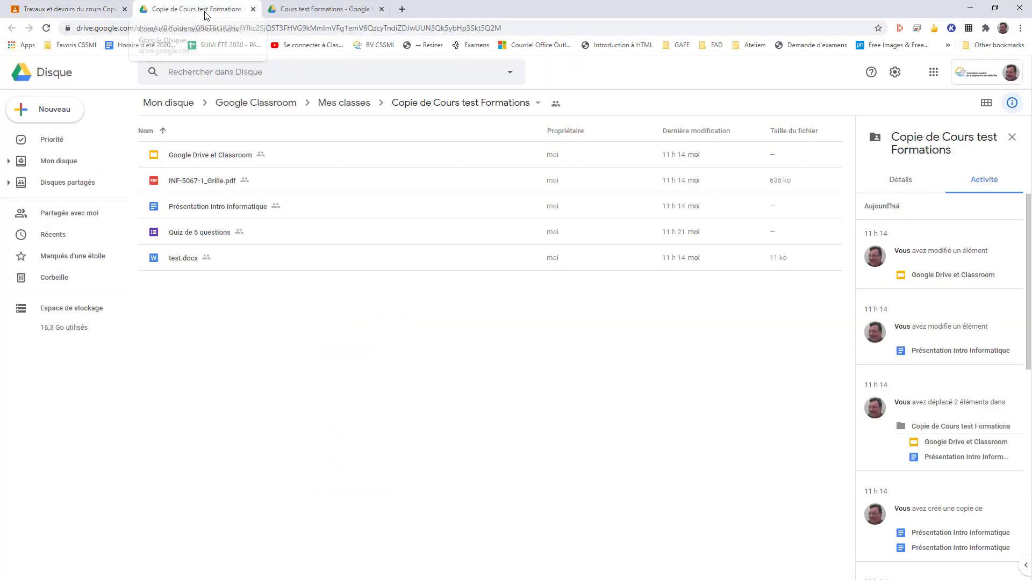
left_click(195, 237)
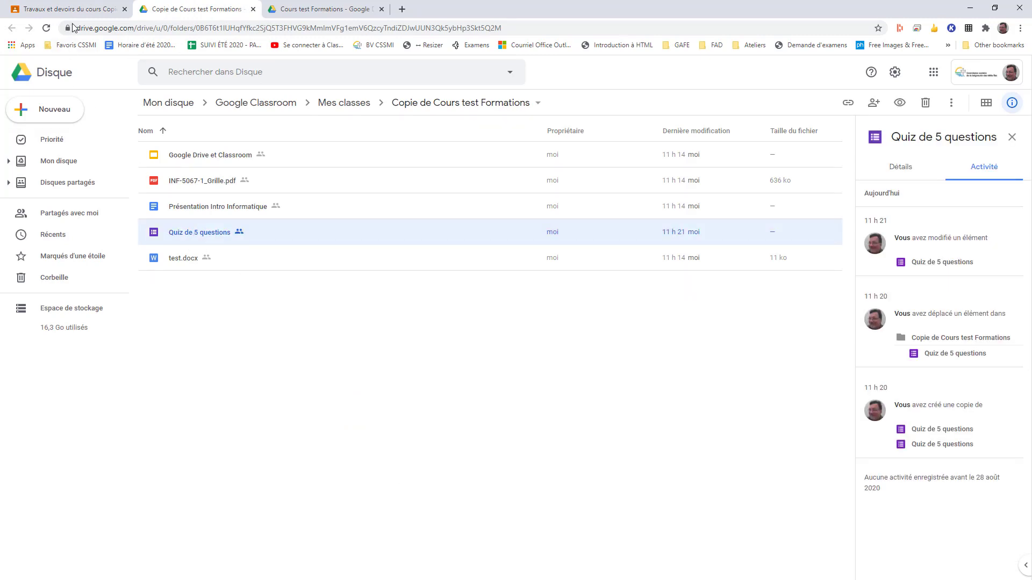
left_click(89, 9)
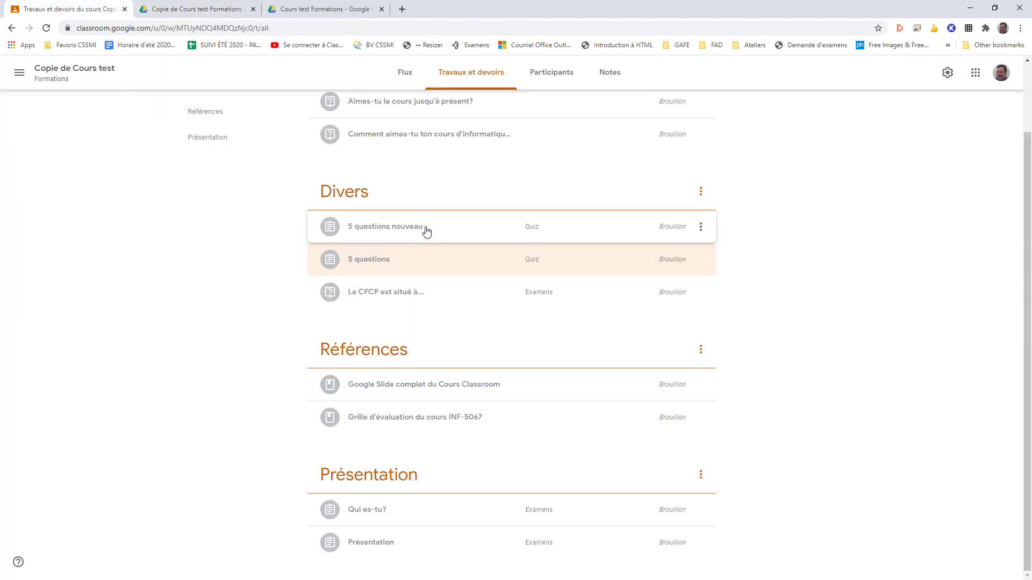
scroll(289, 118, "up", 2)
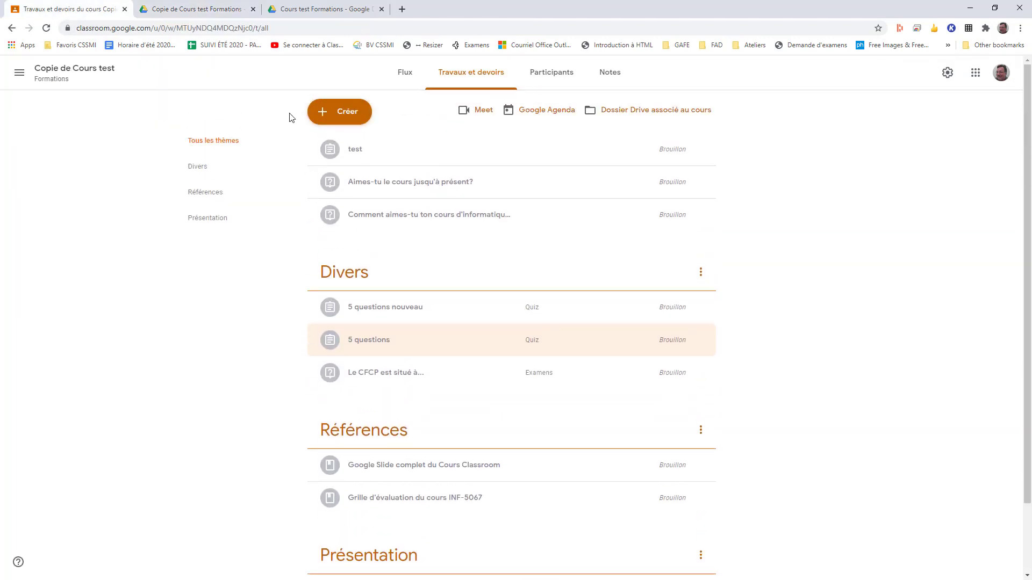
scroll(572, 330, "down", 1)
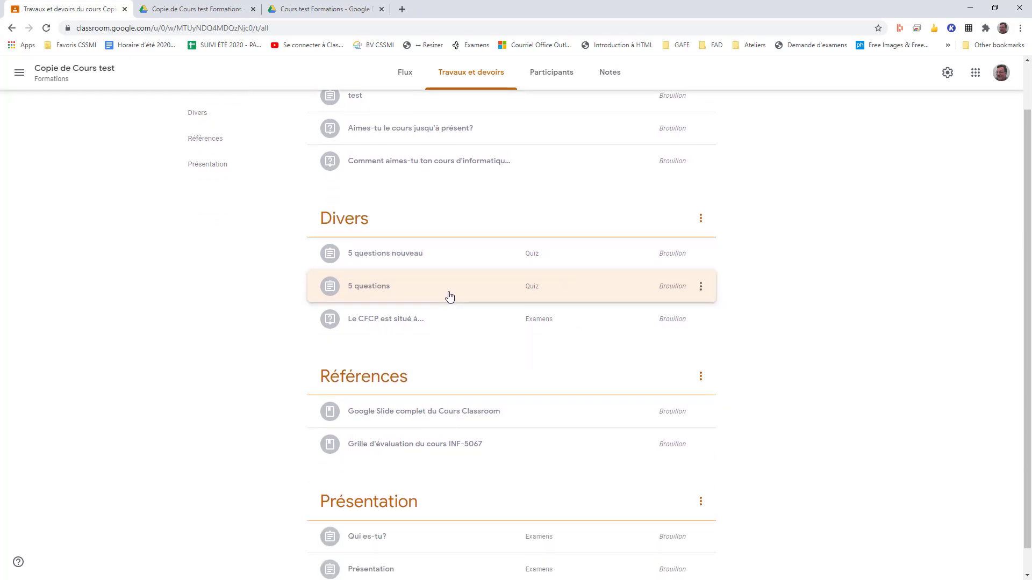
left_click(470, 256)
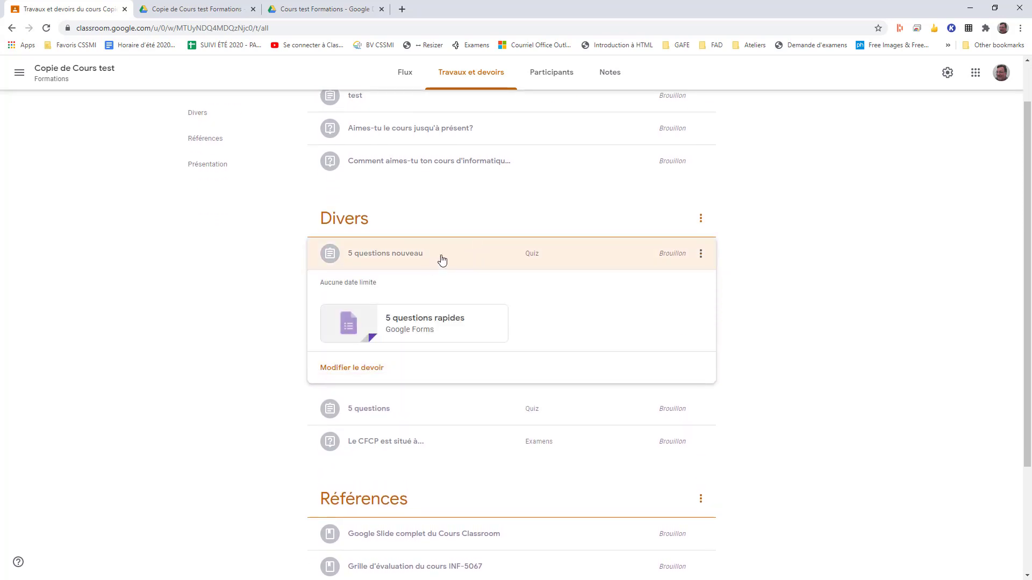
left_click(442, 260)
left_click(437, 293)
left_click(454, 298)
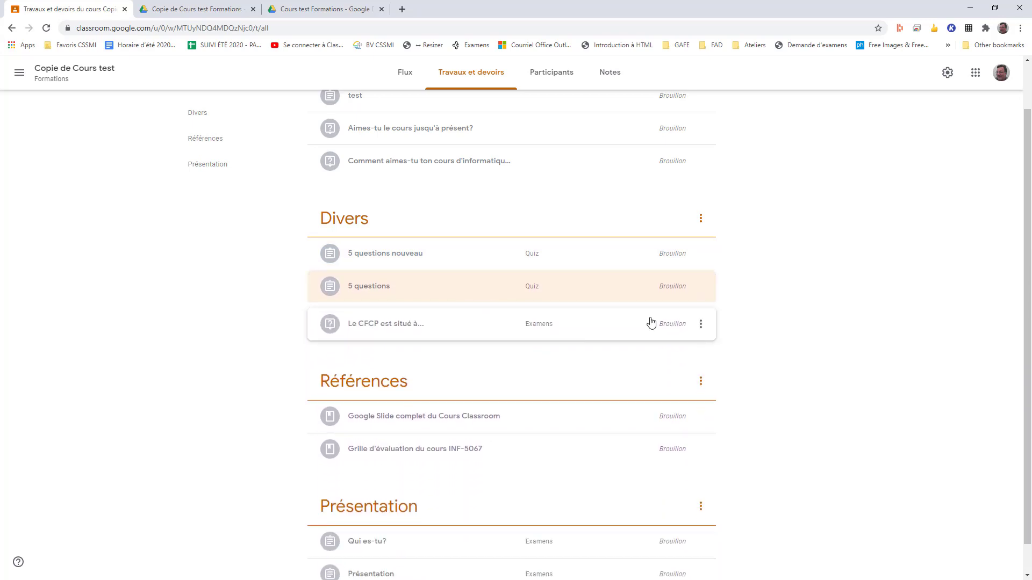
Delete the draft 5 questions assignment from the Divers topic, keeping 5 questions nouveau.
left_click(701, 288)
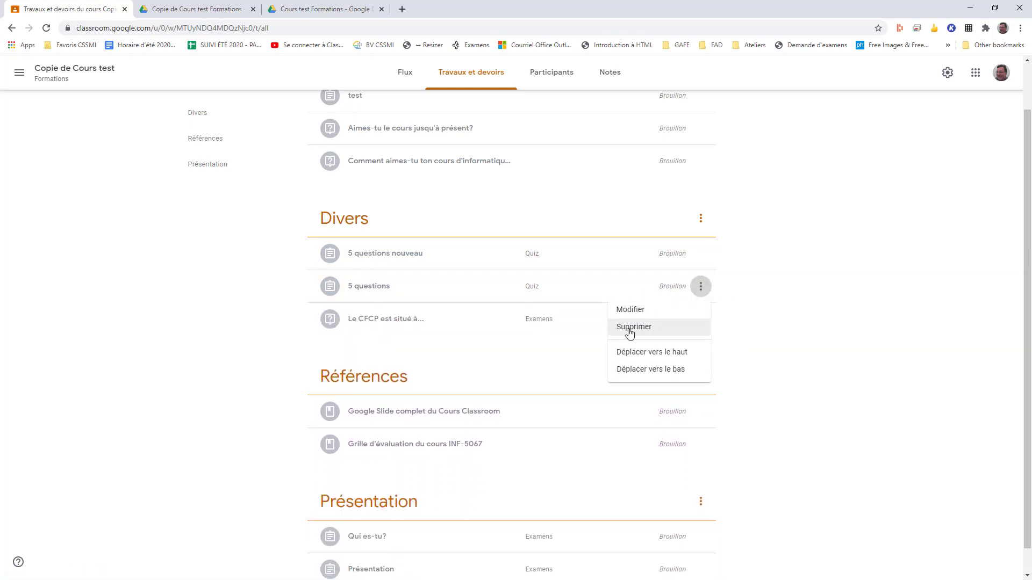
left_click(629, 327)
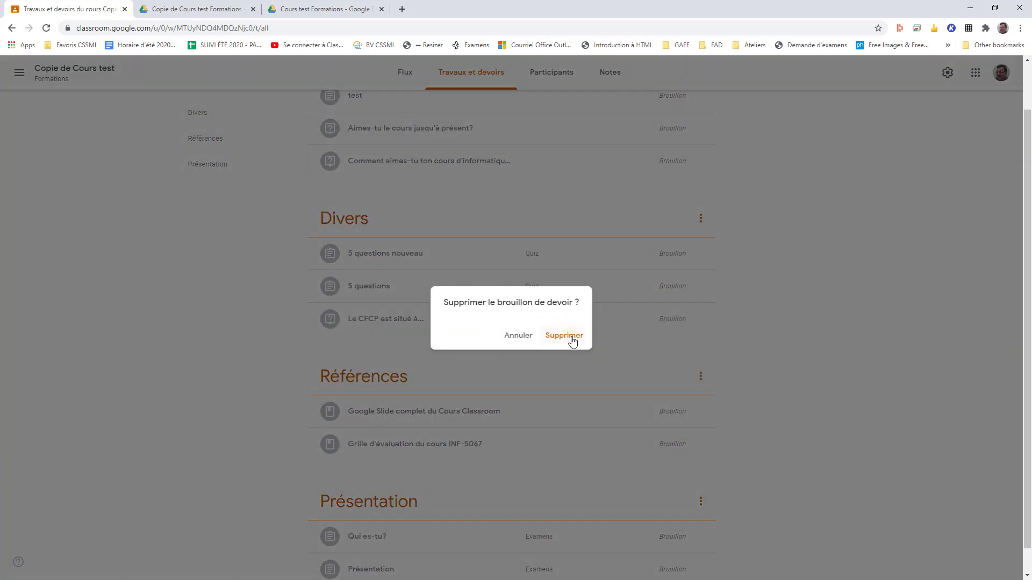
left_click(573, 341)
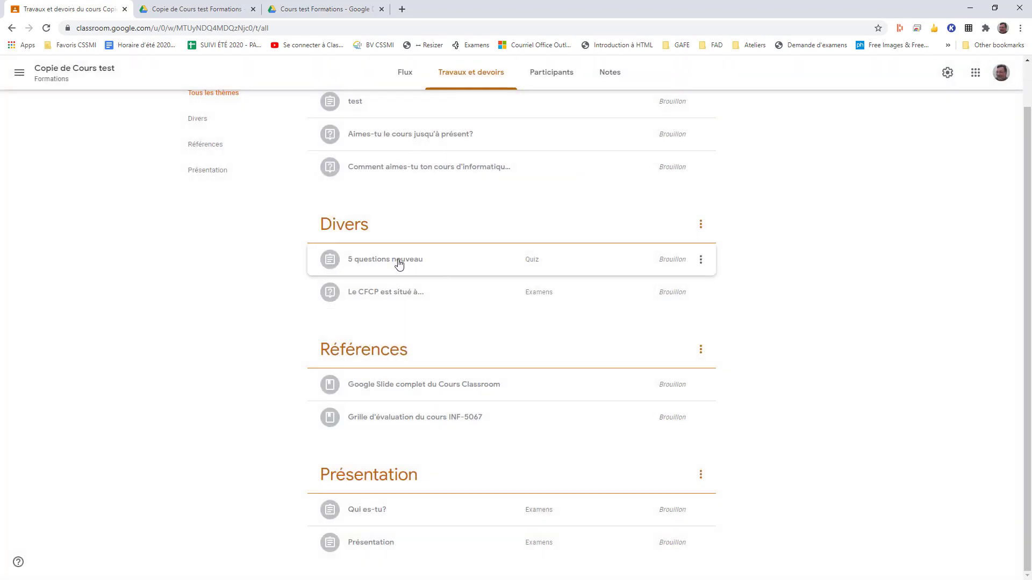
left_click(701, 261)
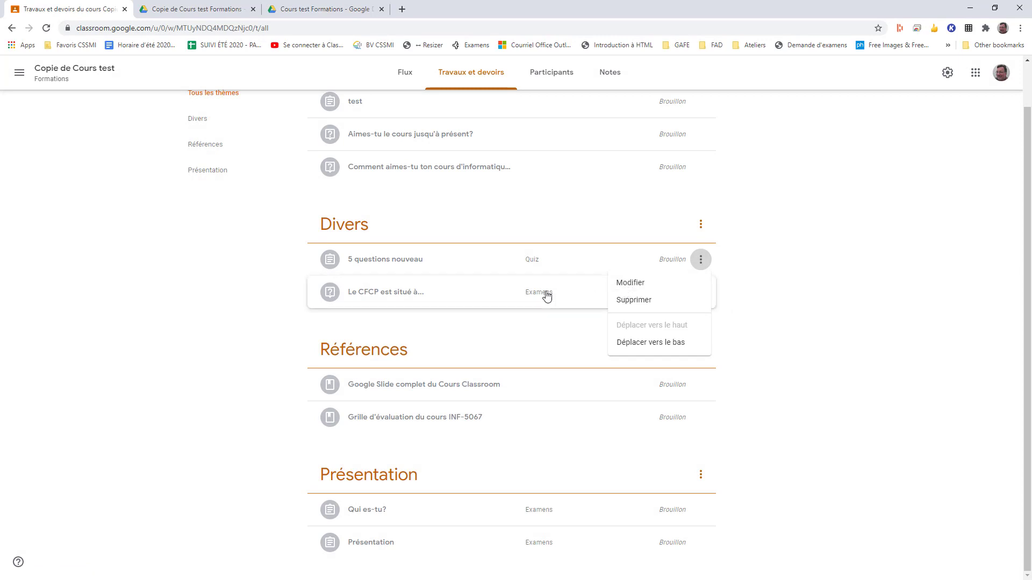
left_click(238, 282)
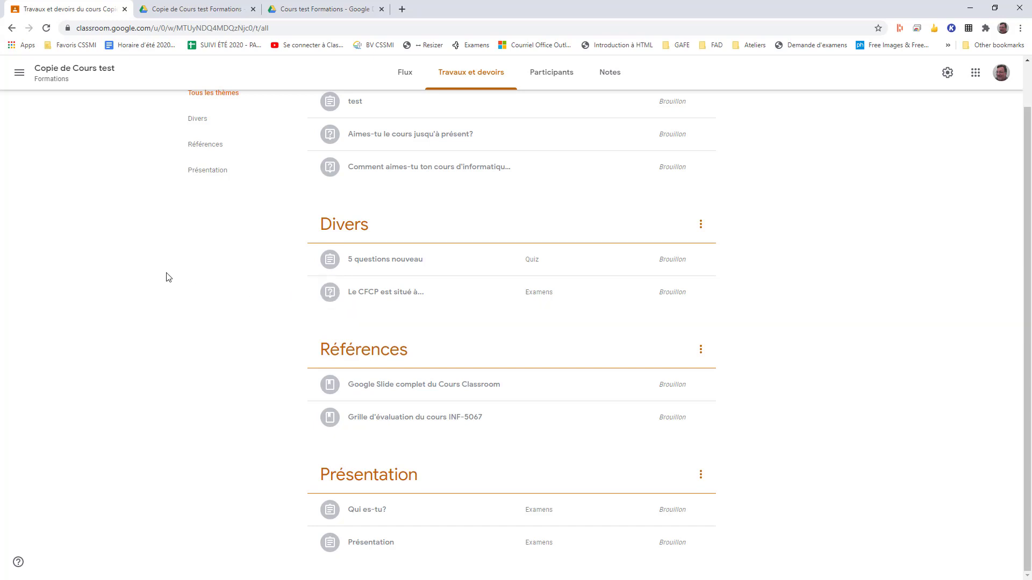
Go to the classwork of Cours test, open the 5 questions form for editing to check its title and first question, then close it.
scroll(220, 269, "up", 1)
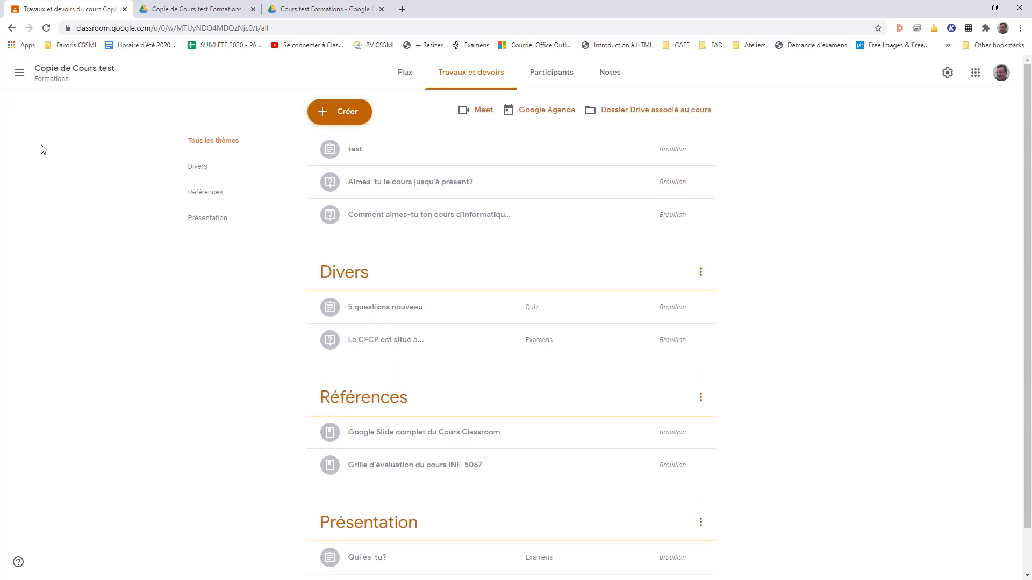
left_click(19, 80)
left_click(101, 241)
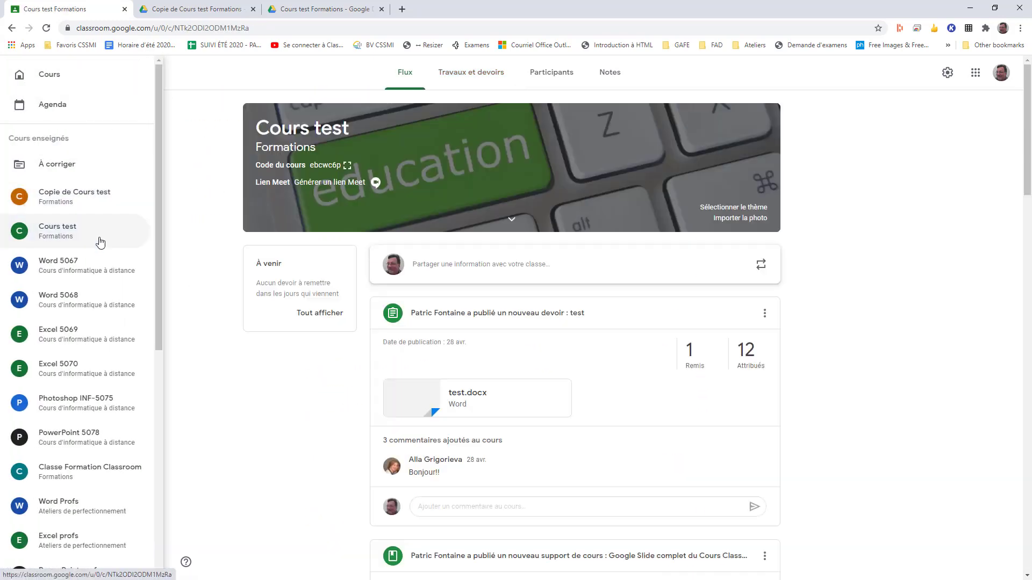
left_click(471, 73)
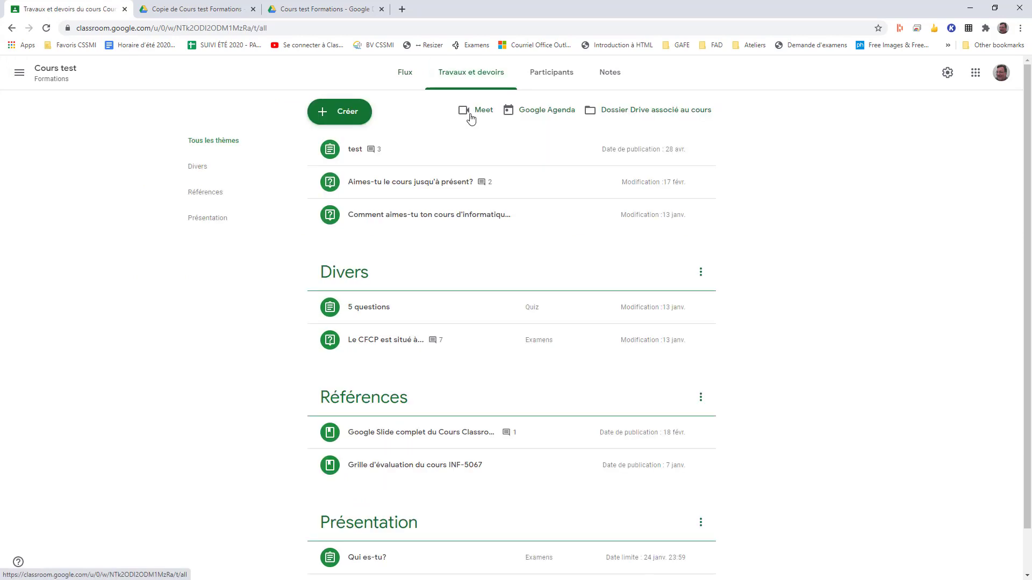
left_click(377, 310)
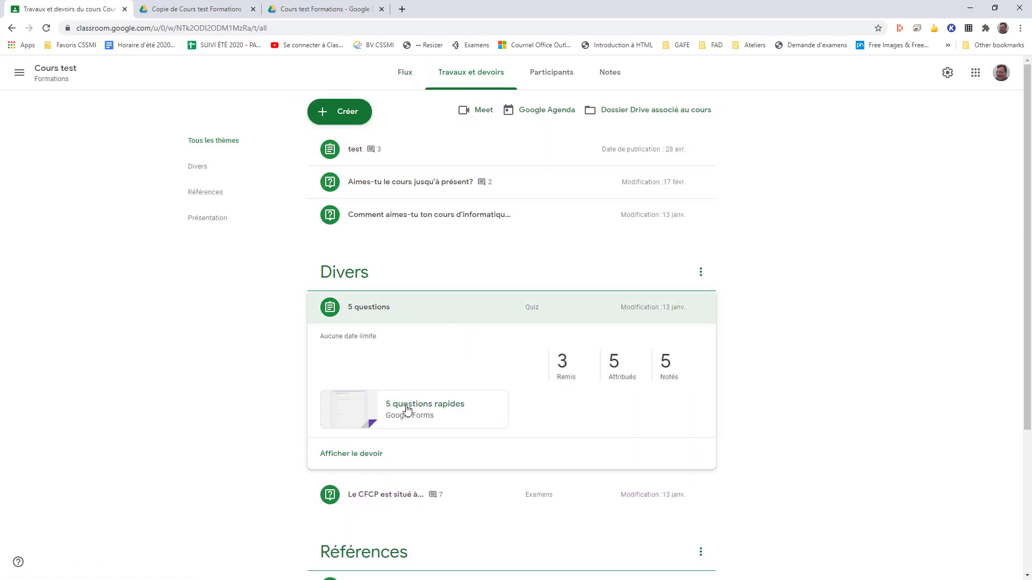
left_click(419, 408)
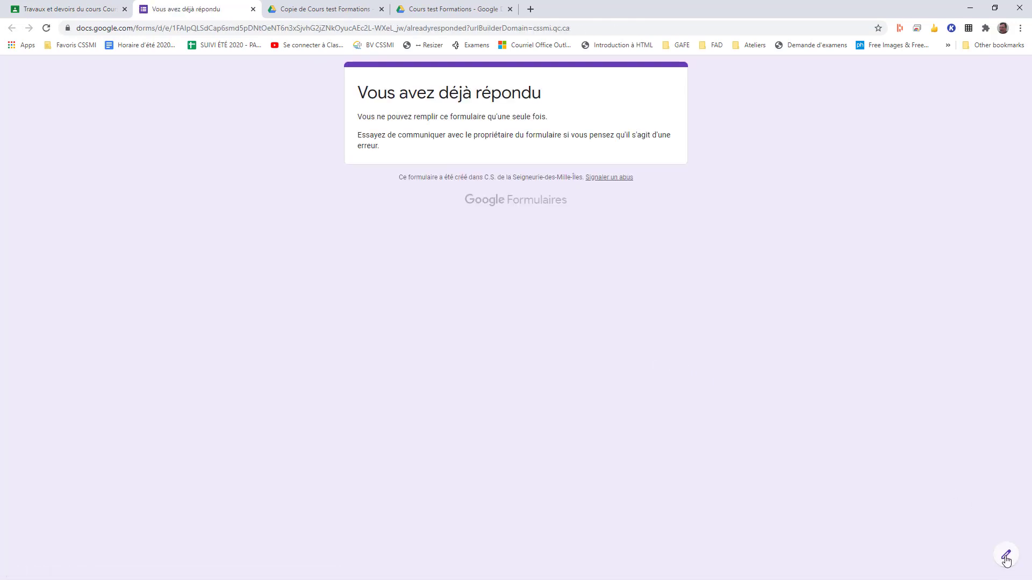
left_click(1007, 559)
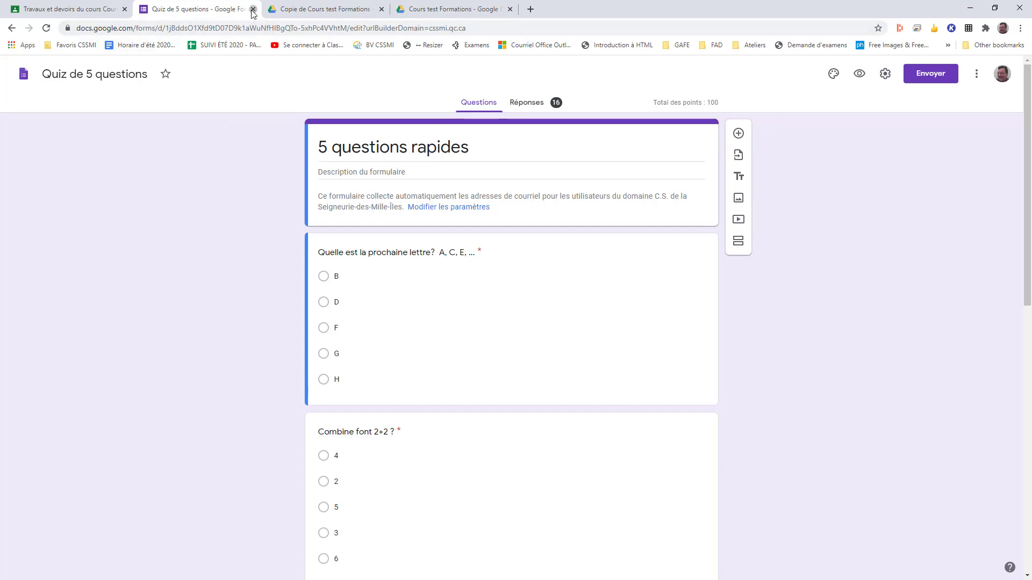
left_click(253, 9)
Return to the classwork of Copie de Cours test, view the 5 questions nouveau form's title and first question, then close it and collapse the assignment.
left_click(15, 70)
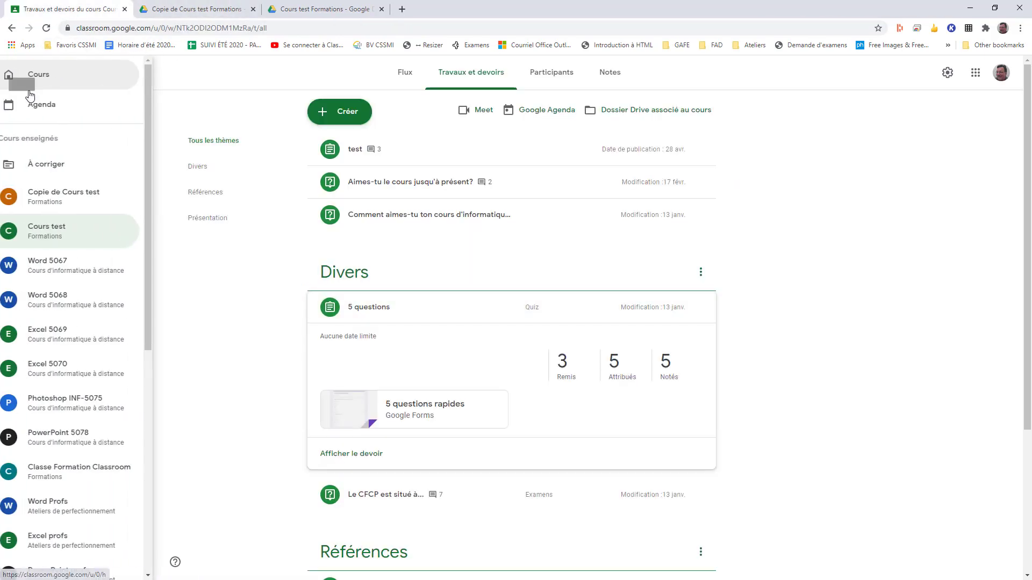
left_click(56, 197)
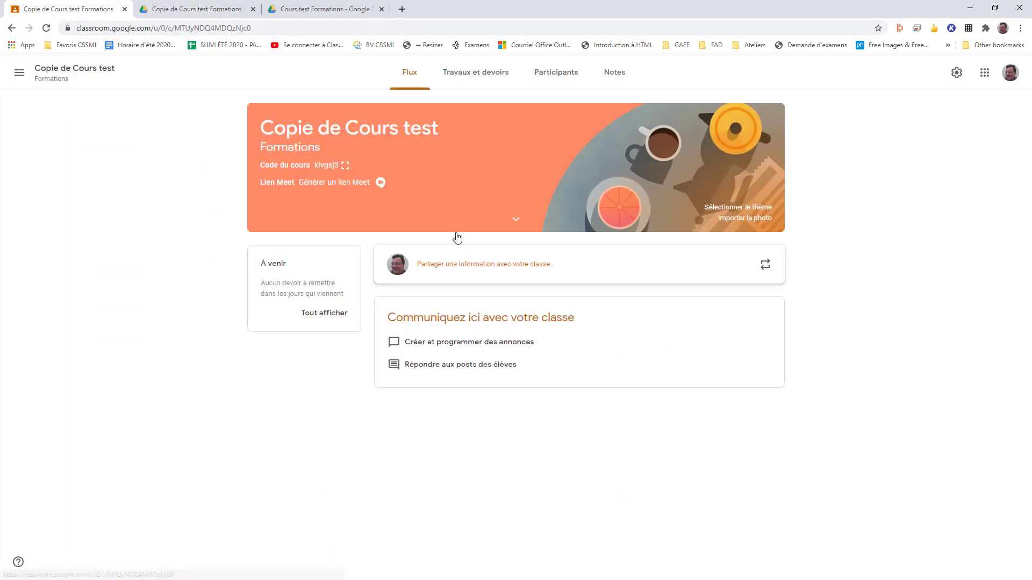
left_click(471, 72)
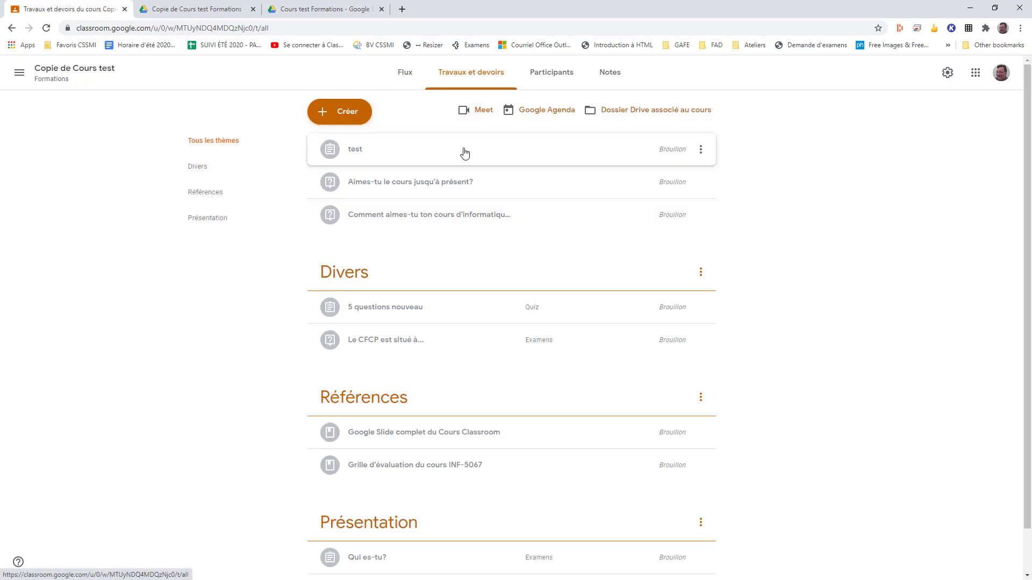
left_click(436, 315)
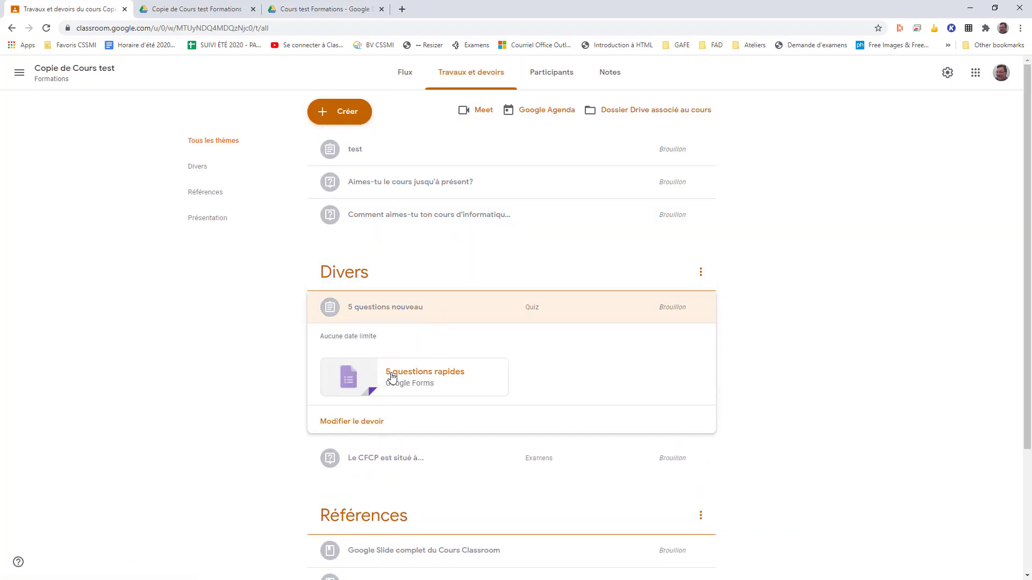
left_click(429, 381)
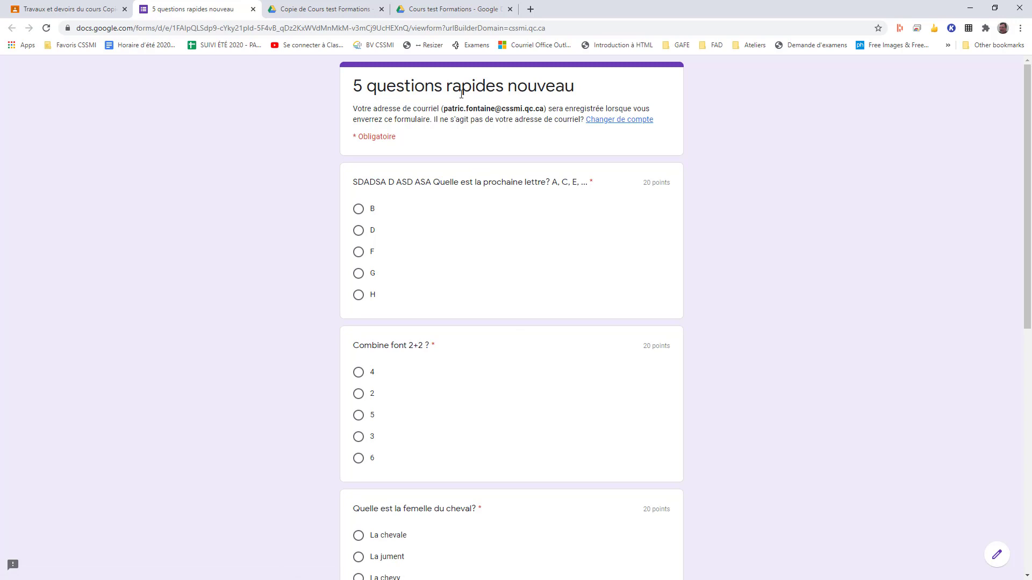
left_click(252, 10)
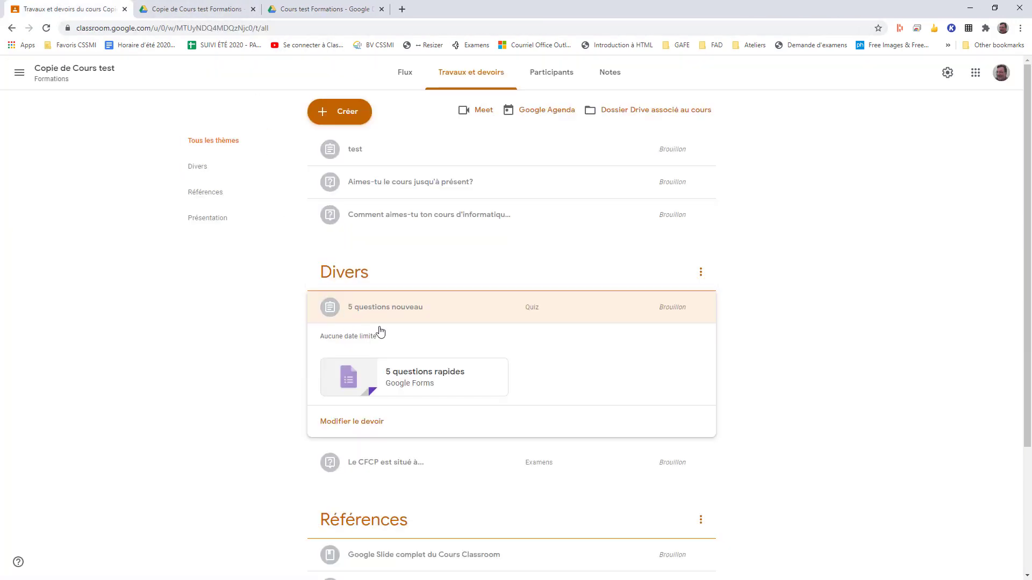
left_click(454, 308)
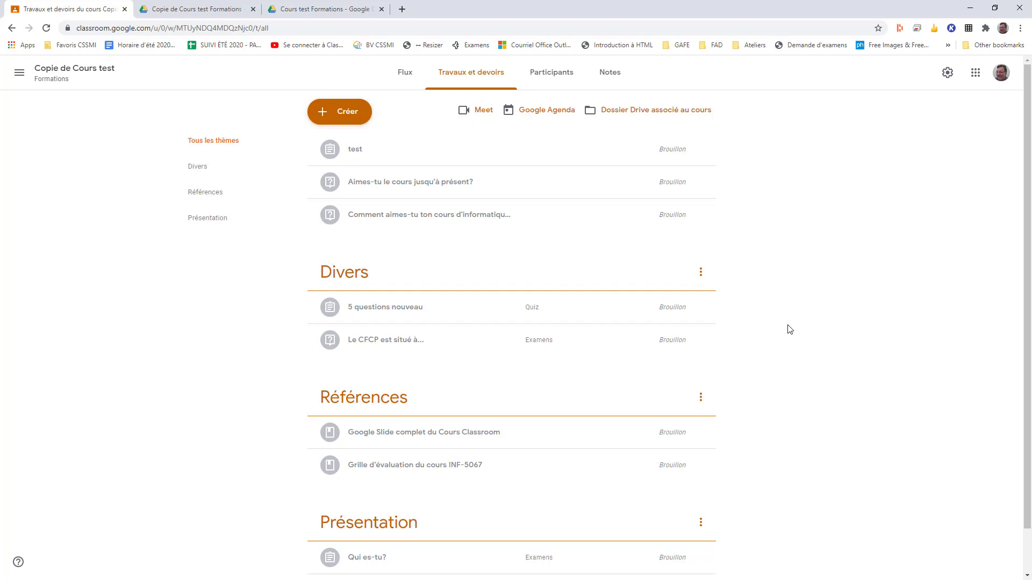
Start a new assignment, examine the options for adding and creating attachments, then close it without saving.
left_click(318, 114)
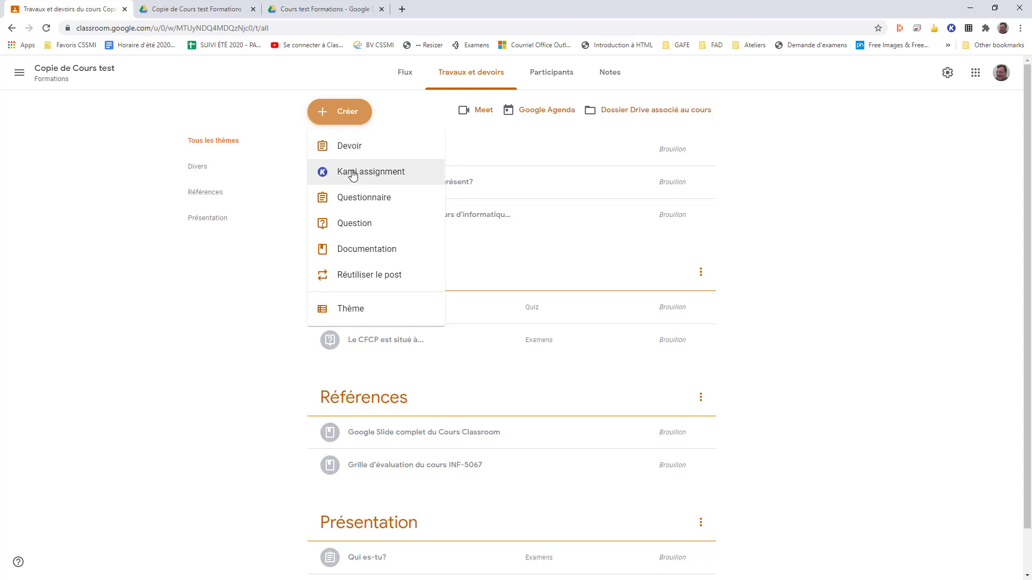
left_click(357, 151)
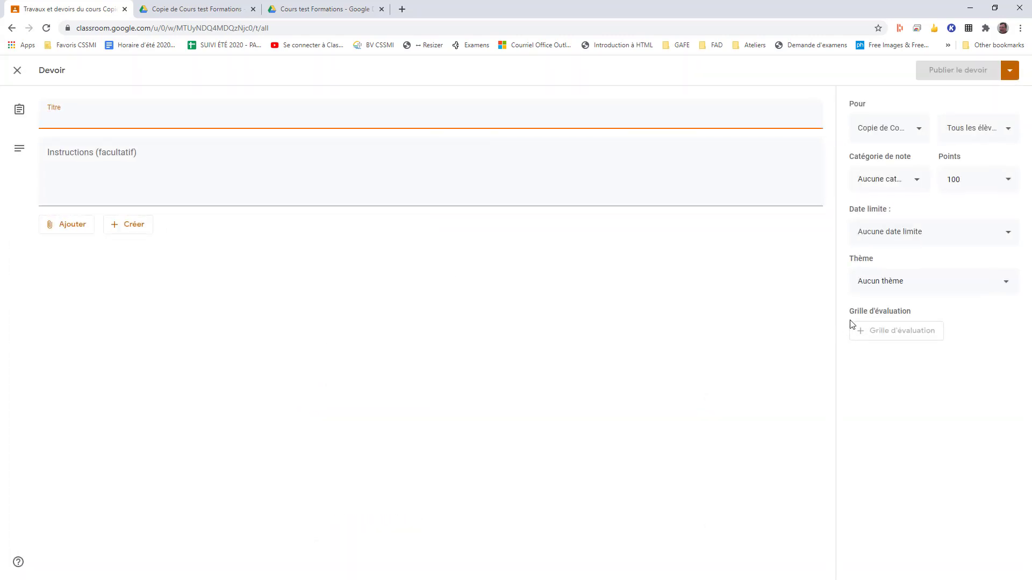
left_click(81, 230)
left_click(196, 253)
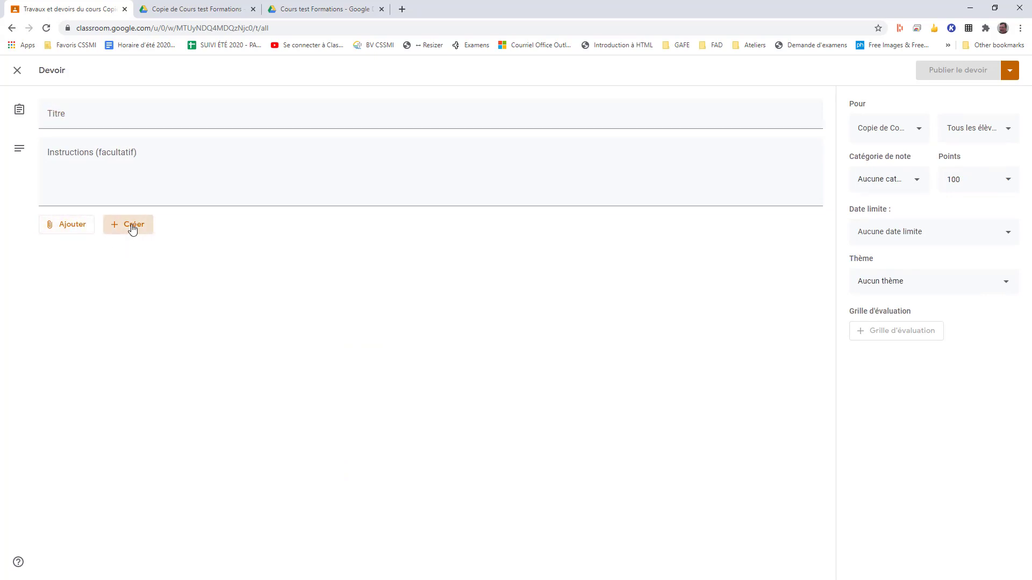
left_click(133, 230)
left_click(306, 382)
left_click(128, 226)
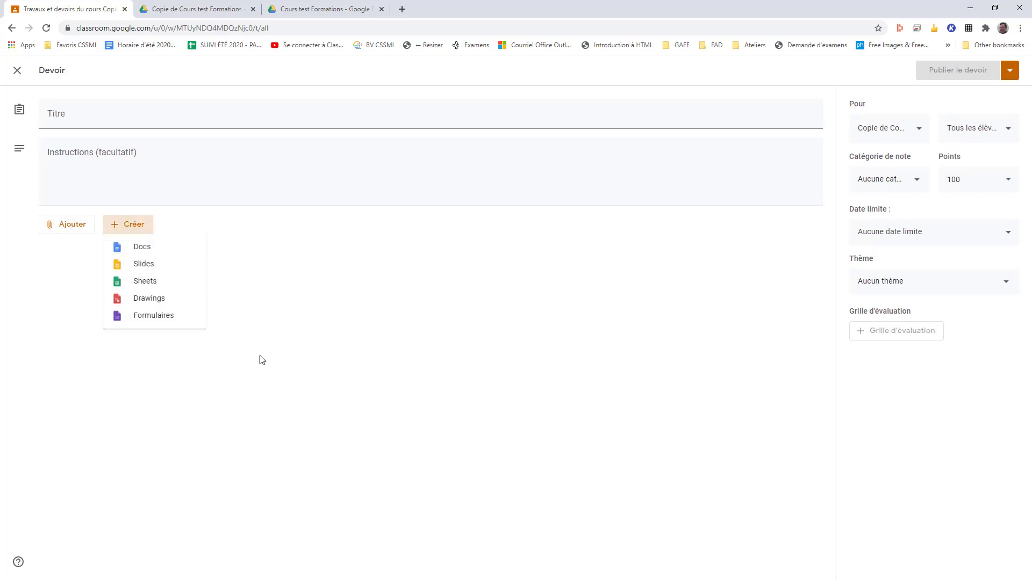
left_click(263, 344)
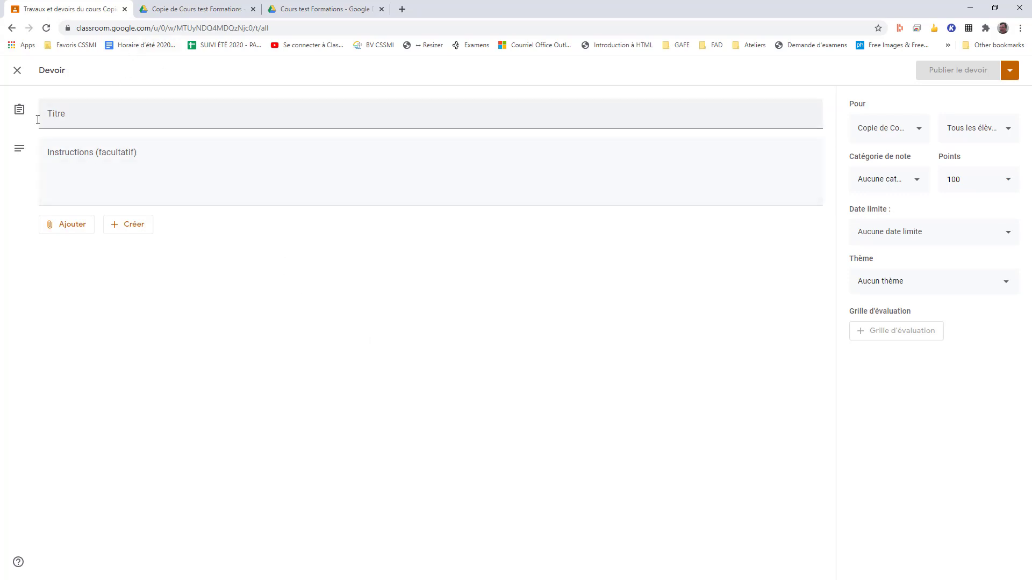
left_click(17, 70)
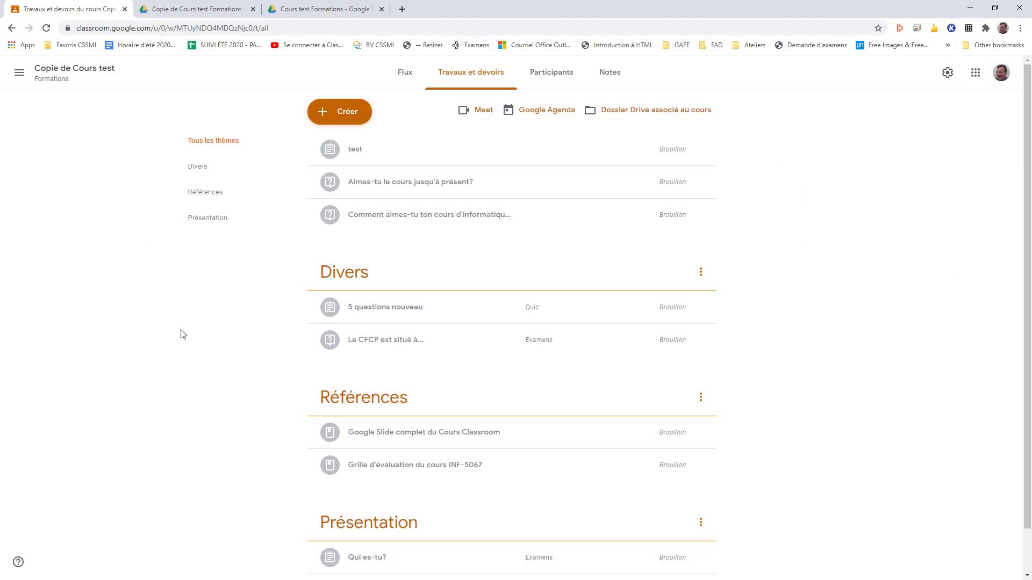